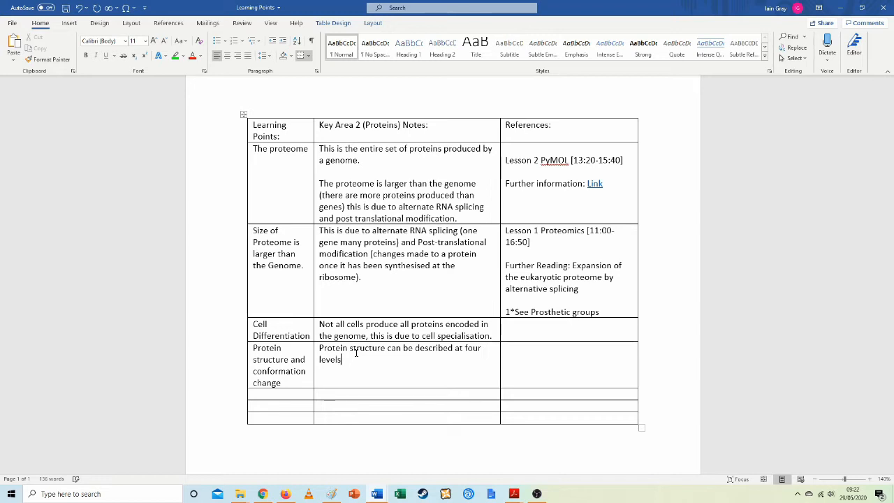
Complete the protein structure note with ": primary, secondary, tertiary and quaternary", correcting the spelling of "quaternary".
{"action": "type", "text": ": primary, secon"}
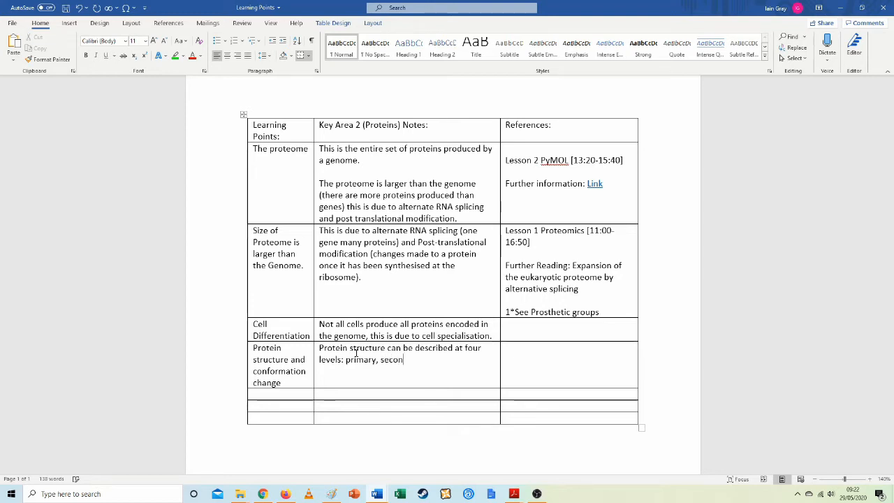
{"action": "type", "text": "dary "}
{"action": "type", "text": "tertia"}
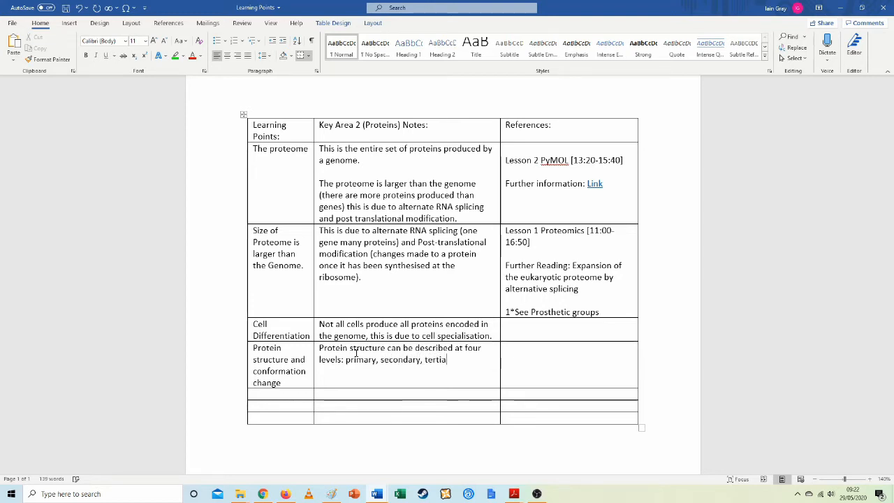
{"action": "type", "text": "ry and"}
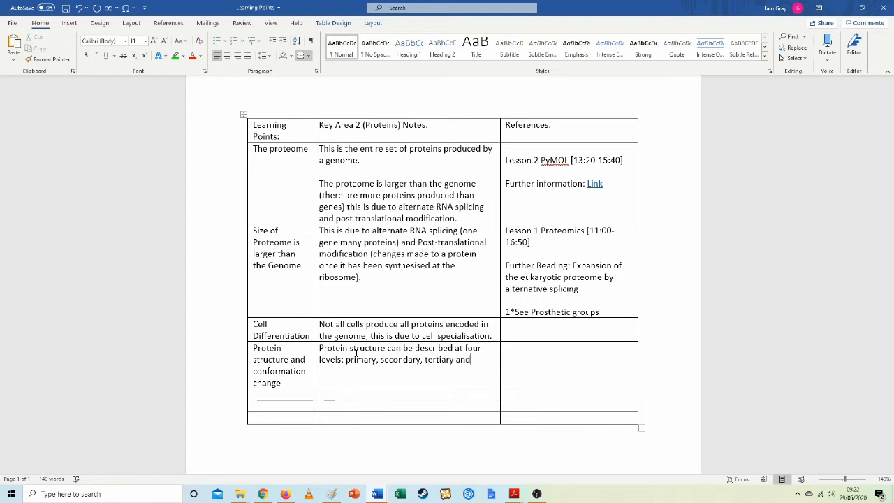
{"action": "type", "text": " cuaternatry"}
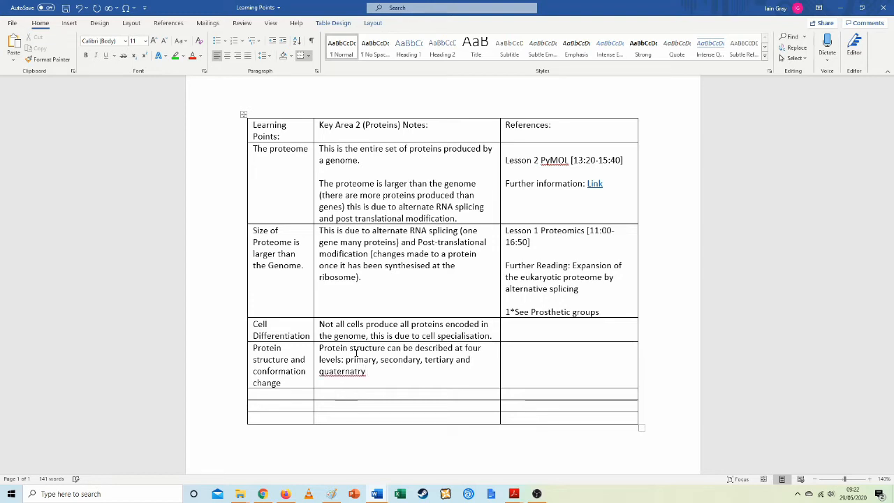
{"action": "right_click", "coordinate": [350, 375]}
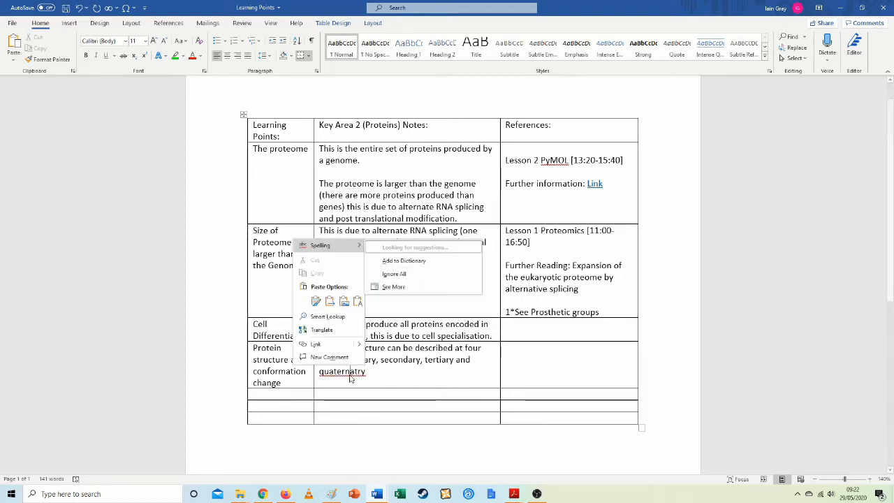
{"action": "left_click", "coordinate": [454, 190]}
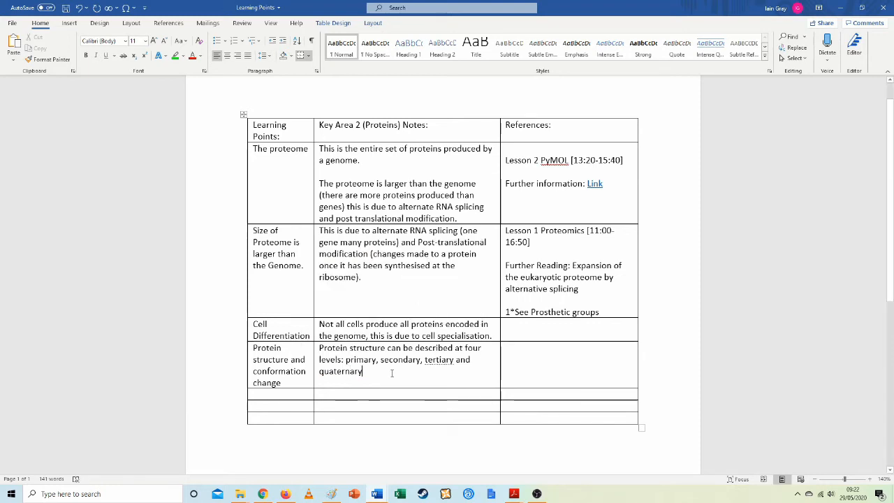
End that sentence with a full stop and add "Some functional proteins do not have a quaternary structure" in the same cell.
{"action": "type", "text": ". So"}
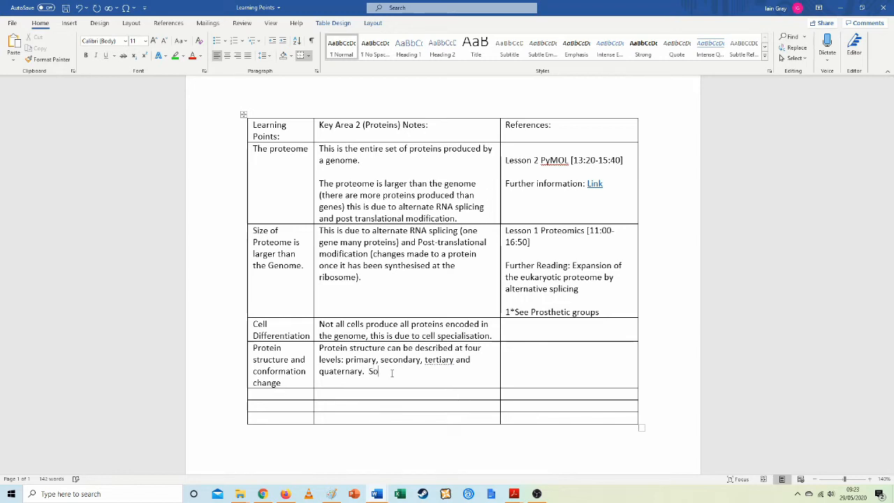
{"action": "type", "text": "me proteins do"}
{"action": "key", "text": "ctrl+BackSpace"}
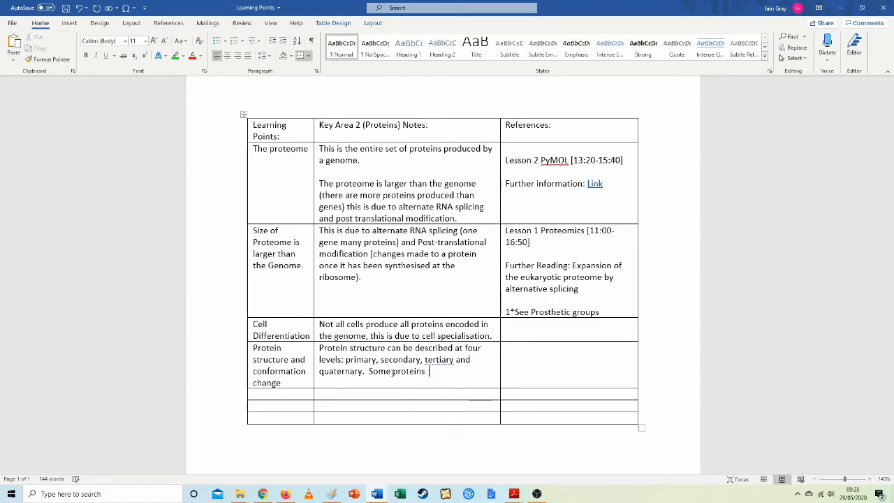
{"action": "key", "text": "ctrl+BackSpace"}
{"action": "type", "text": "functional proteins do "}
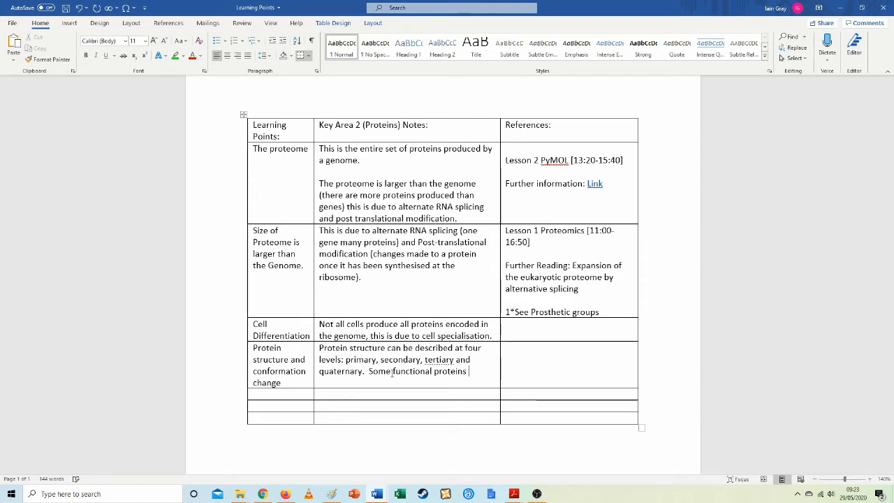
{"action": "type", "text": "no"}
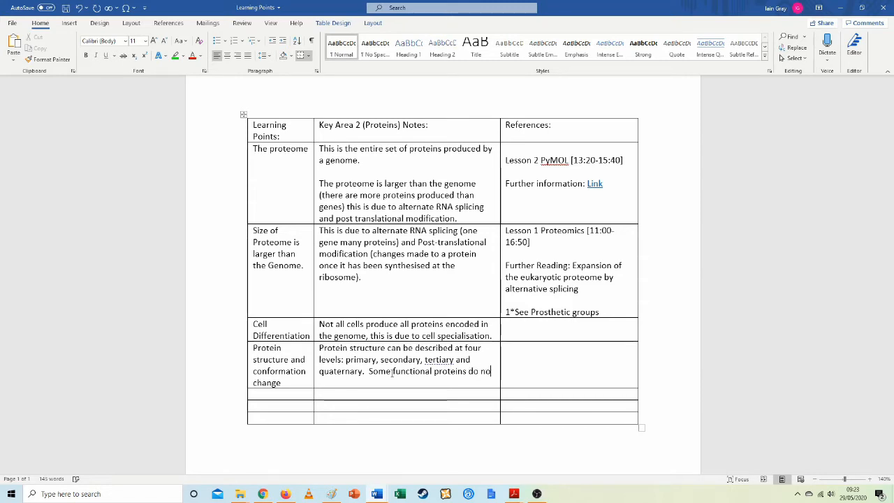
{"action": "type", "text": "t have a quater"}
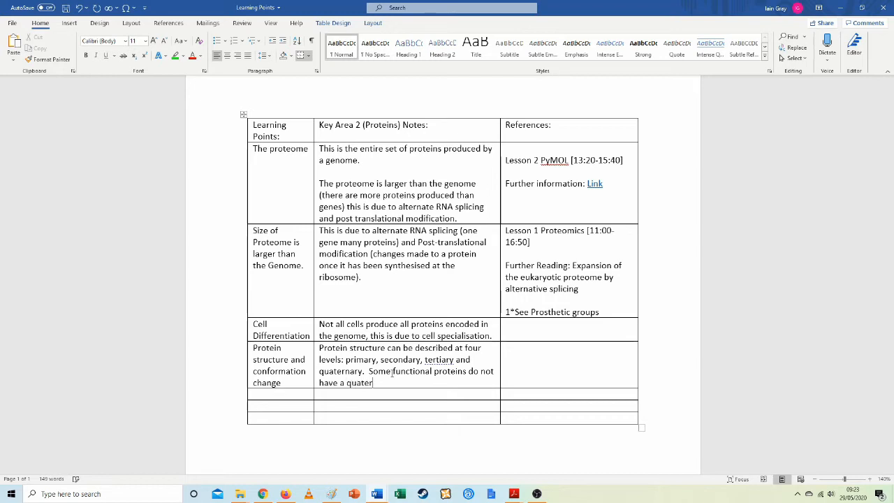
{"action": "type", "text": "nary structure "}
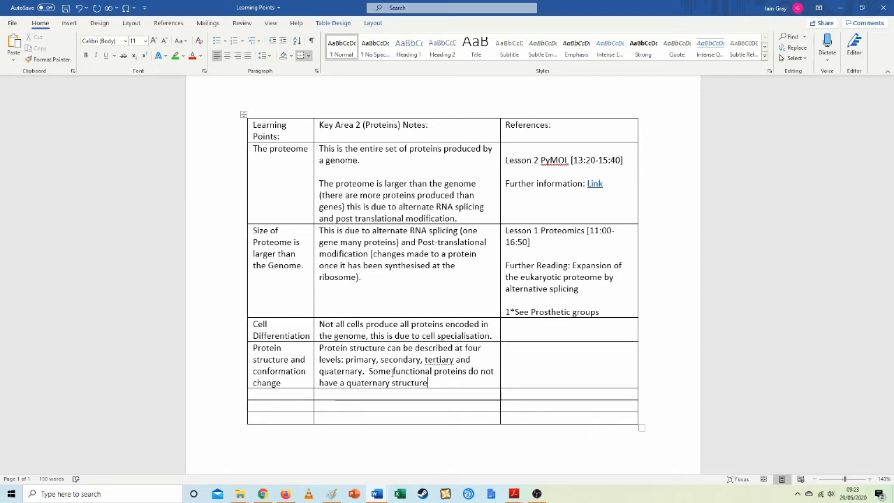
Finish the functional proteins sentence with "and are made up of a single 3D polypeptide chain that can be described as a tertiary structure.".
{"action": "type", "text": "and are mad"}
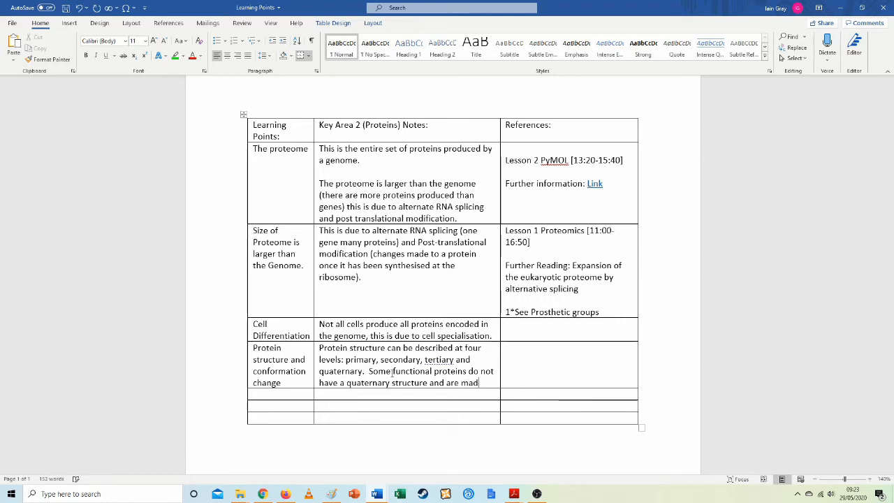
{"action": "type", "text": "e up of"}
{"action": "type", "text": " a singl"}
{"action": "type", "text": "e "}
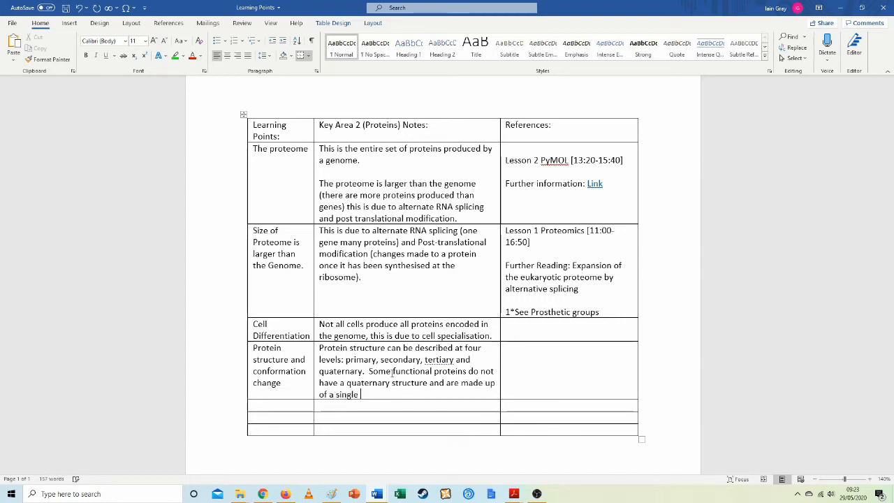
{"action": "type", "text": "3D polypept"}
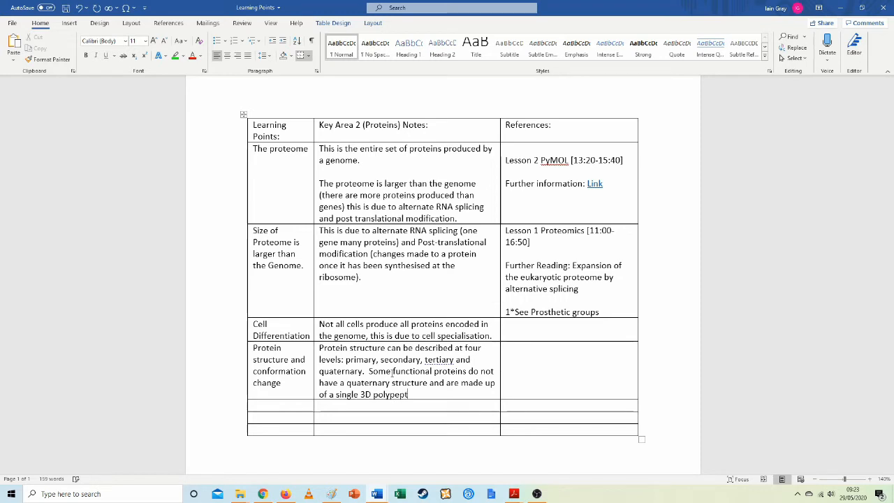
{"action": "type", "text": "ide chain that can"}
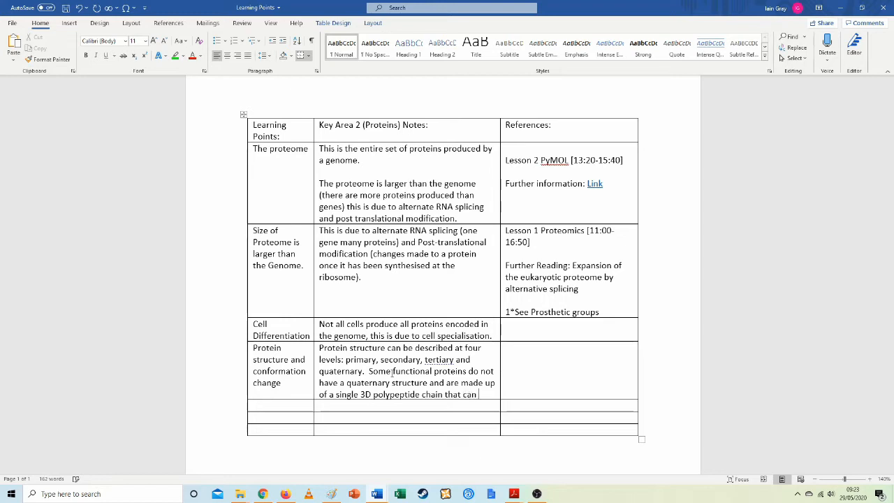
{"action": "type", "text": " be descri"}
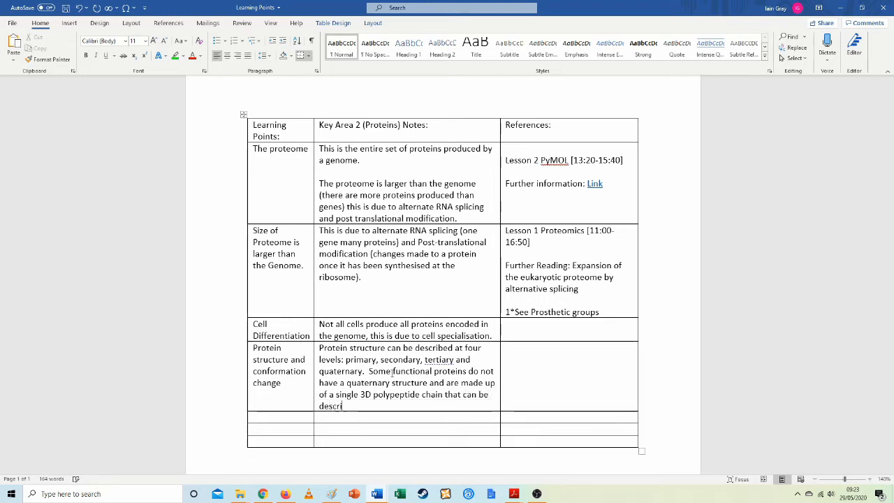
{"action": "type", "text": "bed as a t"}
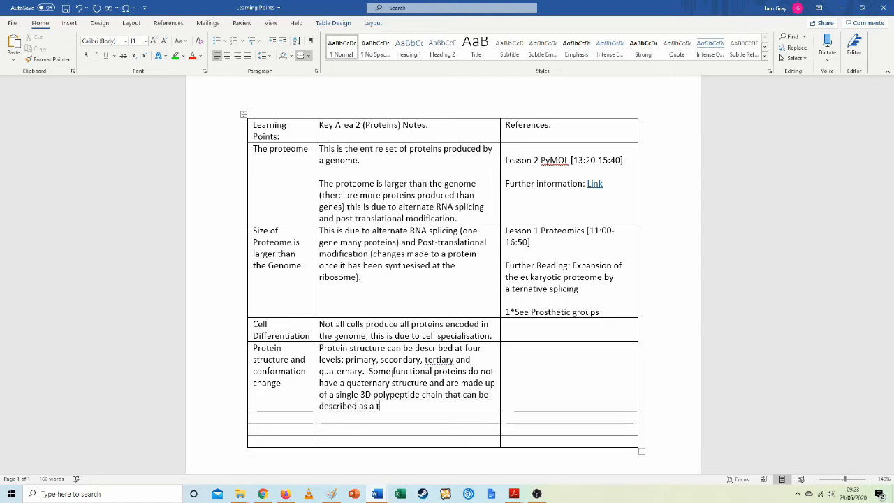
{"action": "type", "text": "ertiary structure."}
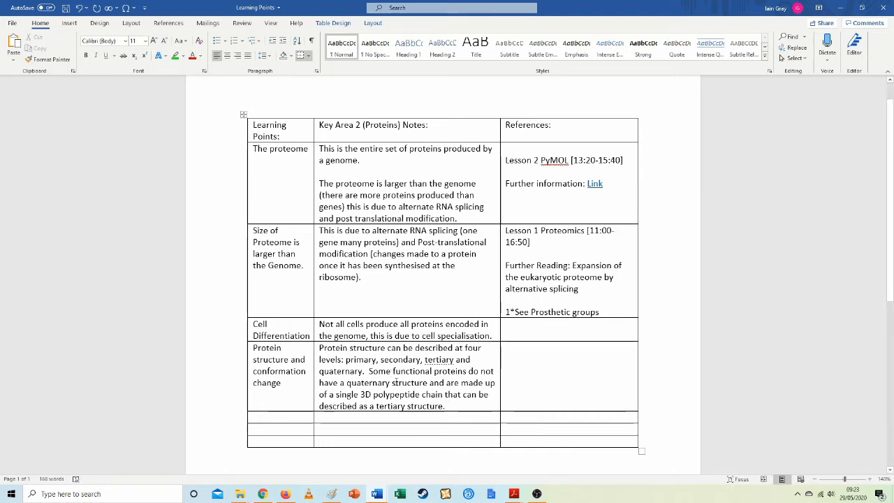
Start a new paragraph after a blank line reading "The conformation of a protein is the shape that protein has. Shape denotes".
{"action": "scroll", "coordinate": [396, 380], "scroll_direction": "down", "scroll_amount": 1}
{"action": "scroll", "coordinate": [396, 380], "scroll_direction": "down", "scroll_amount": 2}
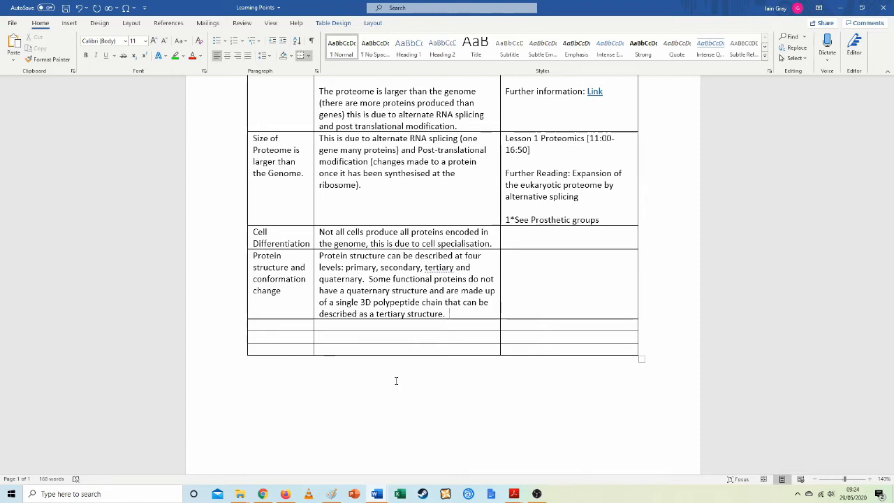
{"action": "scroll", "coordinate": [396, 381], "scroll_direction": "up", "scroll_amount": 3}
{"action": "scroll", "coordinate": [375, 381], "scroll_direction": "down", "scroll_amount": 2}
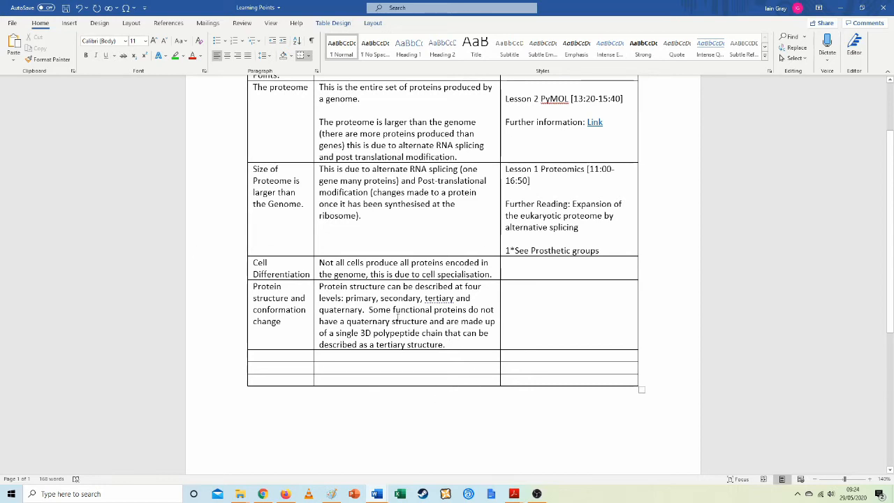
{"action": "key", "text": "Return"}
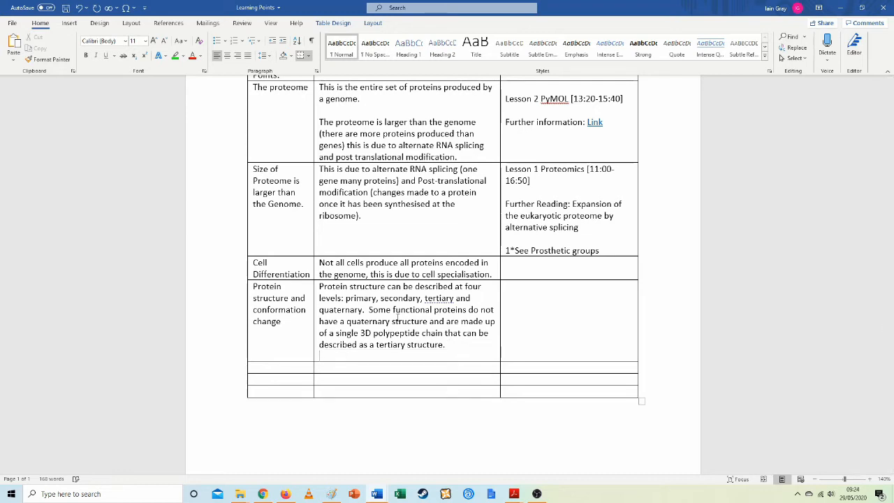
{"action": "key", "text": "Return"}
{"action": "type", "text": "Th"}
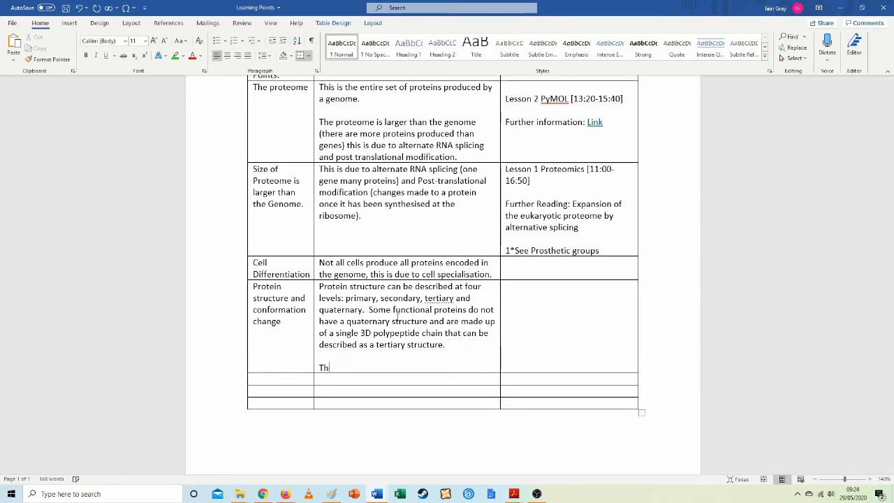
{"action": "type", "text": "e conformation of a "}
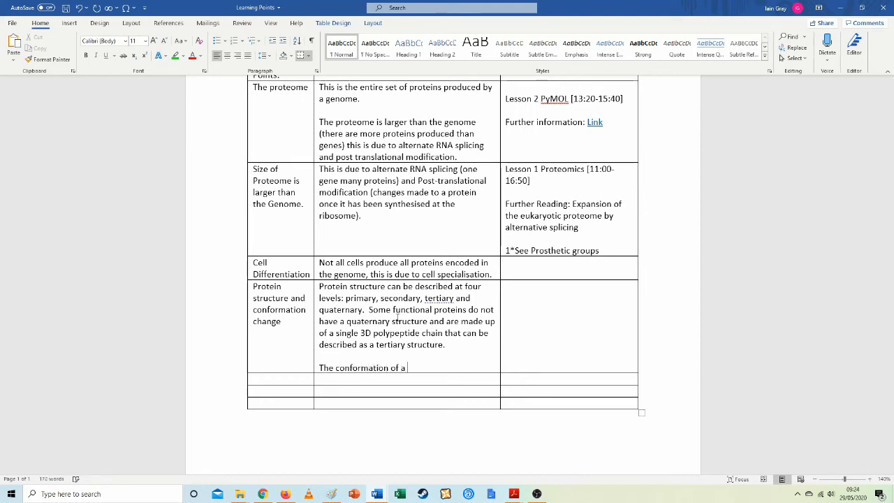
{"action": "type", "text": "protein"}
{"action": "type", "text": " is the"}
{"action": "type", "text": " shal"}
{"action": "key", "text": "BackSpace"}
{"action": "type", "text": "pe that "}
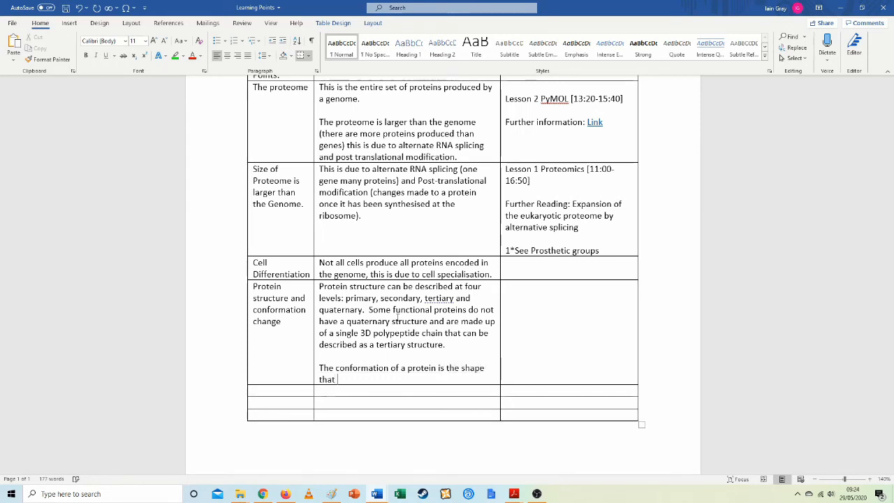
{"action": "type", "text": "protein "}
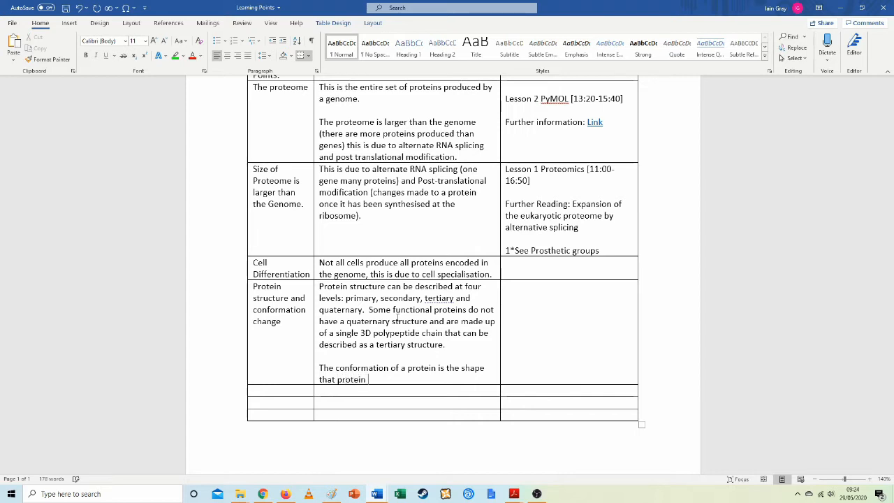
{"action": "type", "text": "has .Shape denotes"}
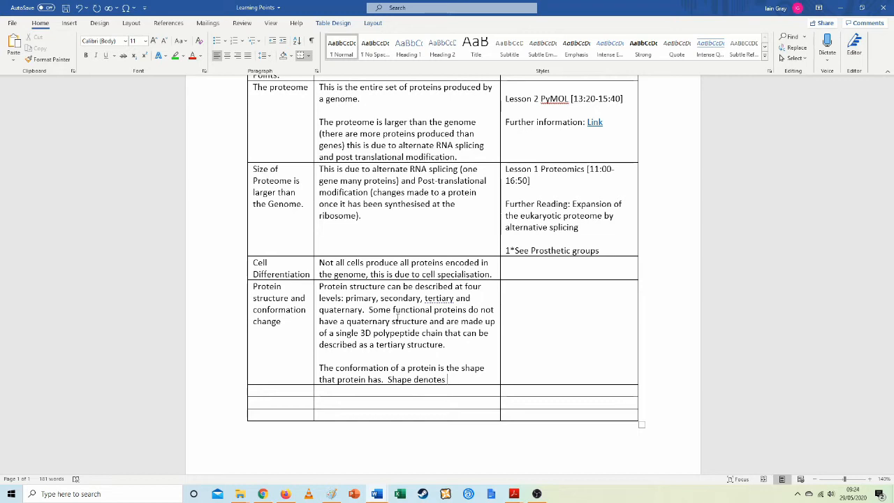
Replace "denotes" after "Shape" with "and charged relays the function of that protein".
{"action": "key", "text": "BackSpace"}
{"action": "key", "text": "BackSpace"}
{"action": "key", "text": "BackSpace"}
{"action": "key", "text": "BackSpace"}
{"action": "key", "text": "BackSpace"}
{"action": "key", "text": "BackSpace"}
{"action": "key", "text": "BackSpace"}
{"action": "key", "text": "BackSpace"}
{"action": "type", "text": "and charge"}
{"action": "type", "text": "d "}
{"action": "type", "text": "r"}
{"action": "type", "text": "ela"}
{"action": "type", "text": "ys the "}
{"action": "type", "text": "function"}
{"action": "type", "text": " of that p"}
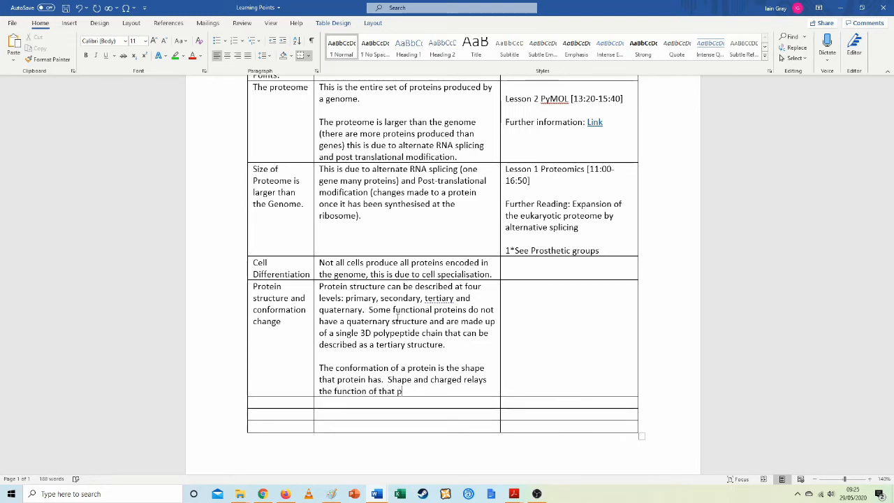
{"action": "type", "text": "rotein"}
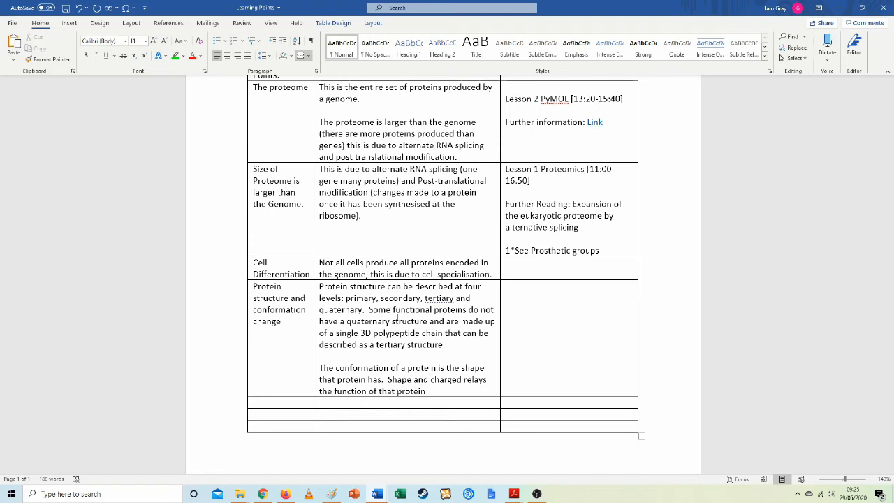
Continue the conformation sentence with ", conformation changes may activated a protein Zymogen to active protein".
{"action": "key", "text": "BackSpace"}
{"action": "type", "text": ", conformation changes "}
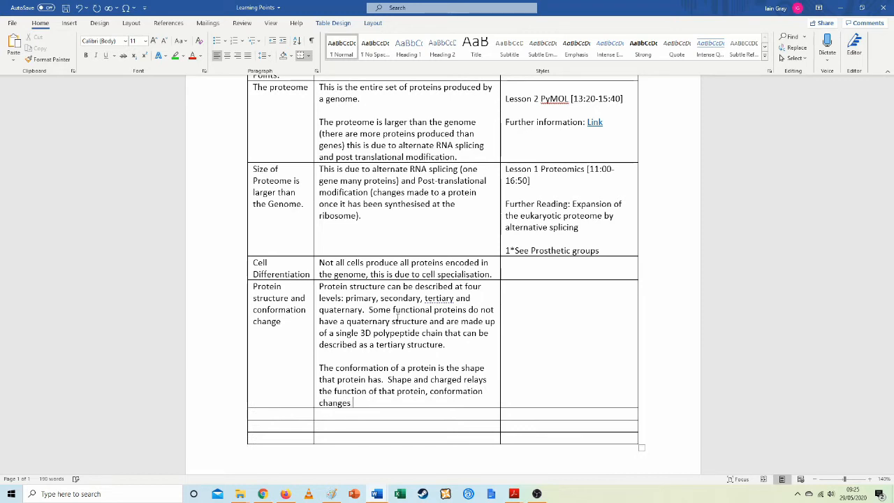
{"action": "type", "text": "may activated a protein"}
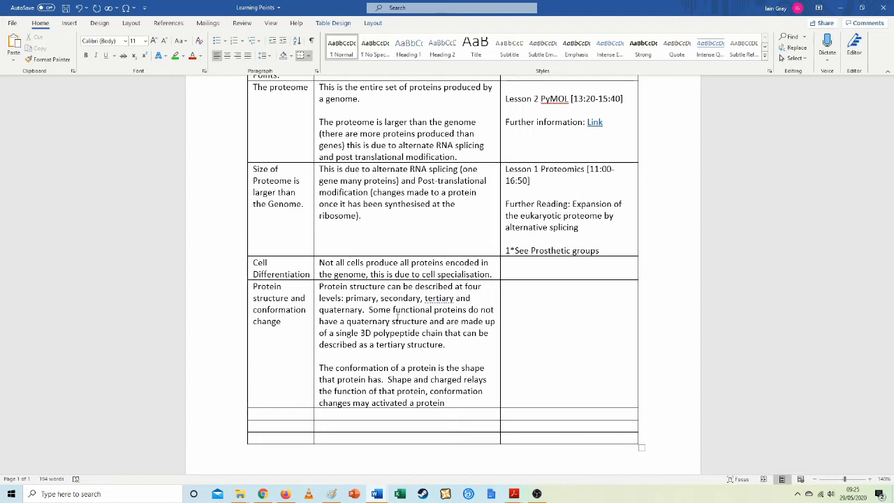
{"action": "type", "text": " Zymogen tomn"}
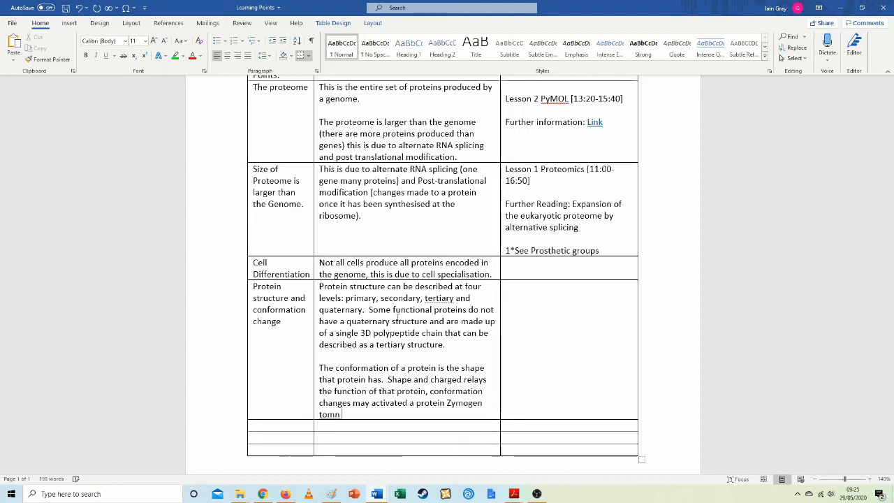
{"action": "key", "text": "BackSpace"}
{"action": "key", "text": "BackSpace"}
{"action": "type", "text": "a"}
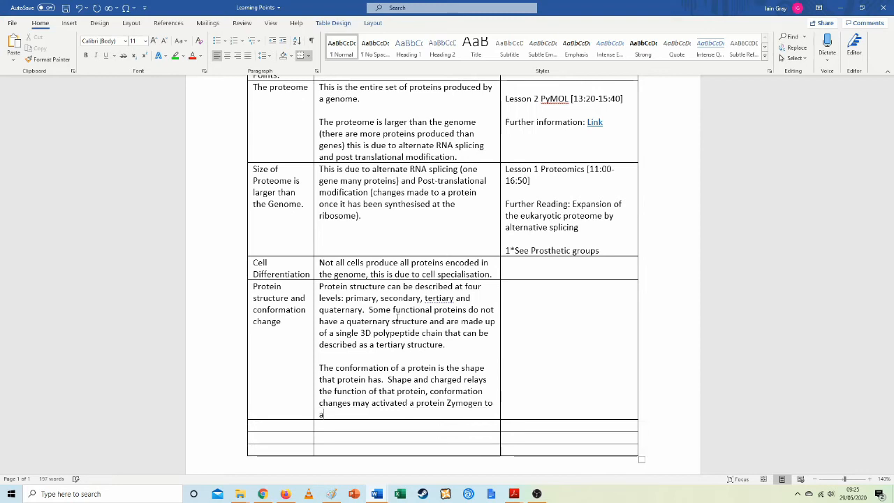
{"action": "type", "text": "ctive protein"}
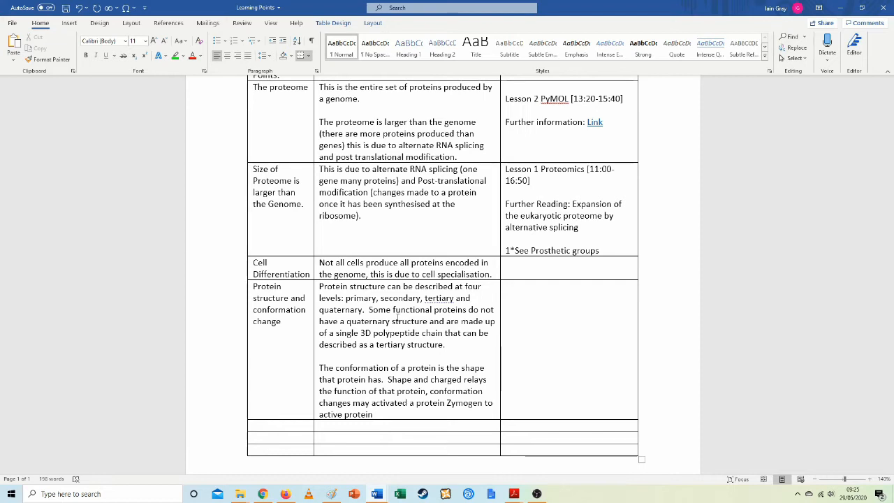
Extend the sentence with "or a pH and temperature changes may change the conformation".
{"action": "type", "text": "or "}
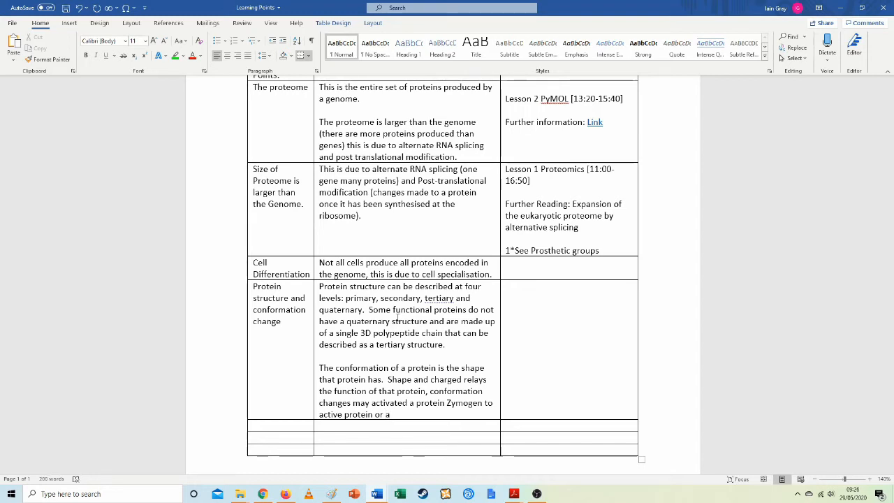
{"action": "type", "text": "a pH"}
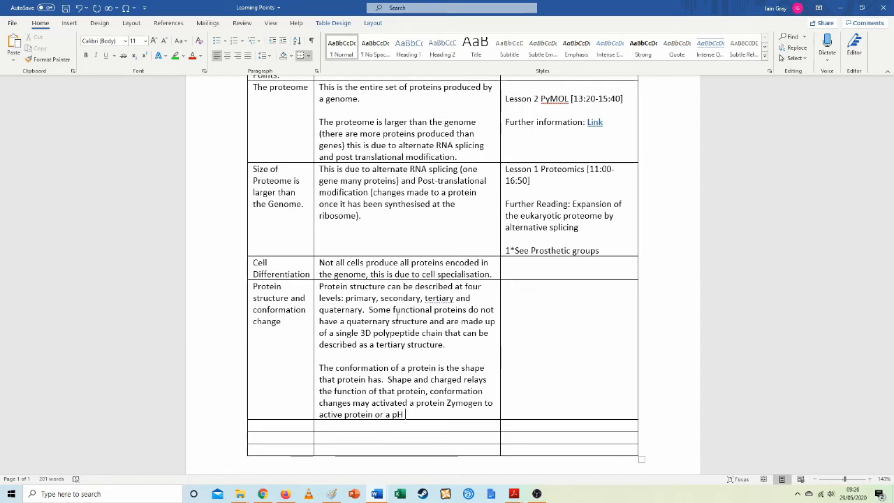
{"action": "type", "text": " and temper"}
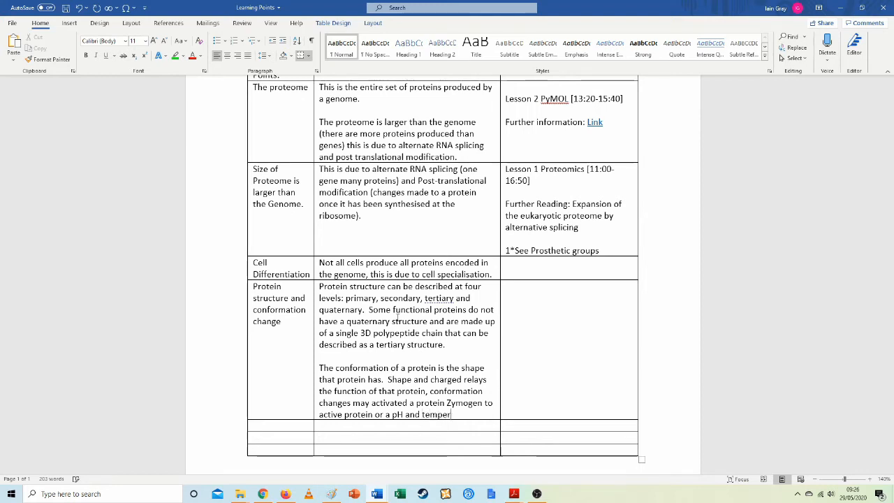
{"action": "type", "text": "ature change"}
{"action": "type", "text": "s ma"}
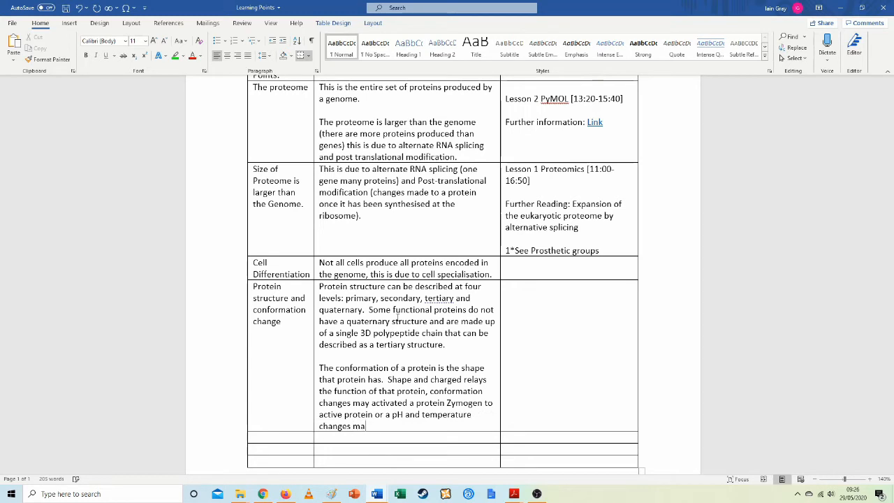
{"action": "type", "text": "y change the conformation an"}
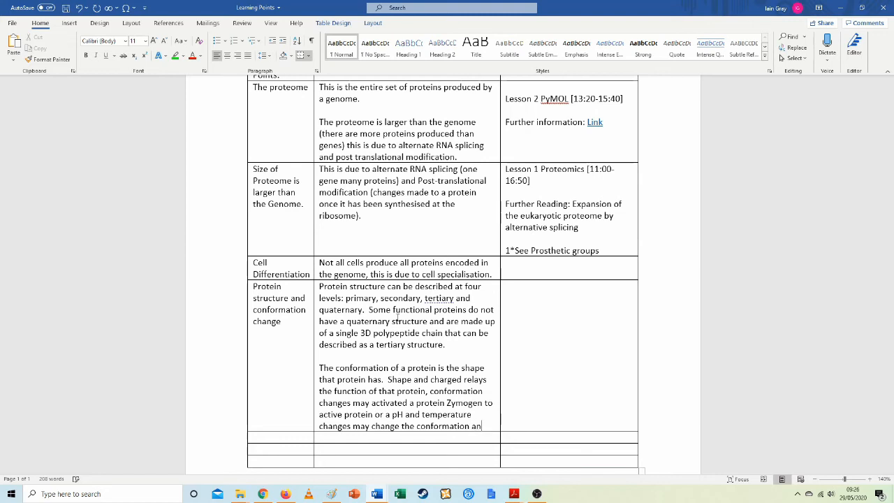
Finish the conformation sentence with "and could result in a protein being denatured.".
{"action": "type", "text": "d could re"}
{"action": "type", "text": "sult in "}
{"action": "type", "text": "a"}
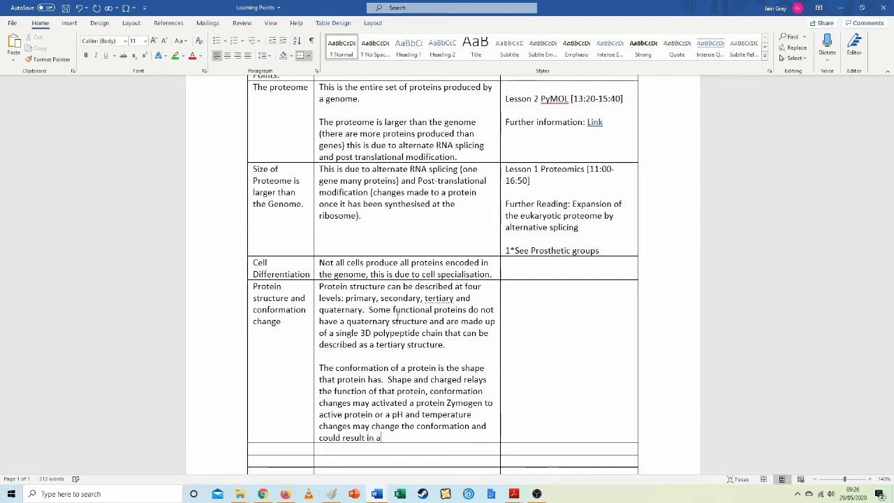
{"action": "type", "text": " protein being denature"}
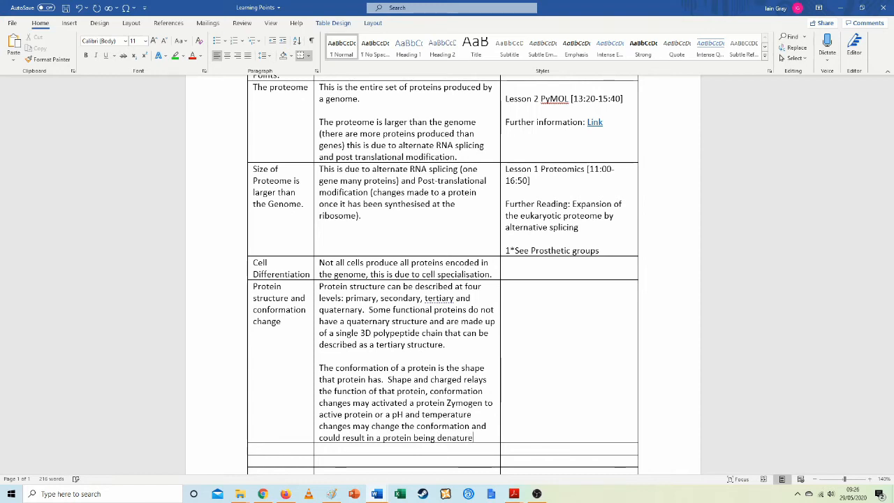
{"action": "type", "text": "d"}
{"action": "key", "text": "BackSpace"}
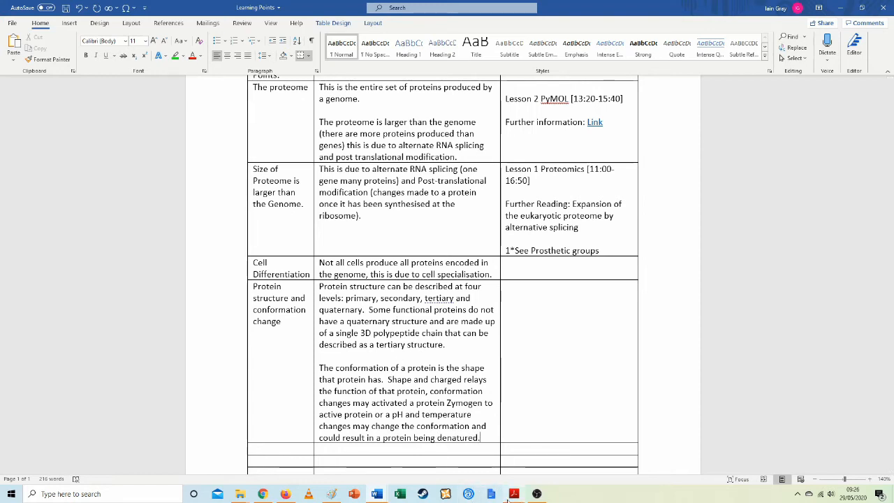
Switch to AHCUSNBiology.pdf in Acrobat Reader, read the protein structure, binding and conformational change section, and return to the Learning Points document.
{"action": "mouse_move", "coordinate": [514, 495]}
{"action": "left_click", "coordinate": [461, 458]}
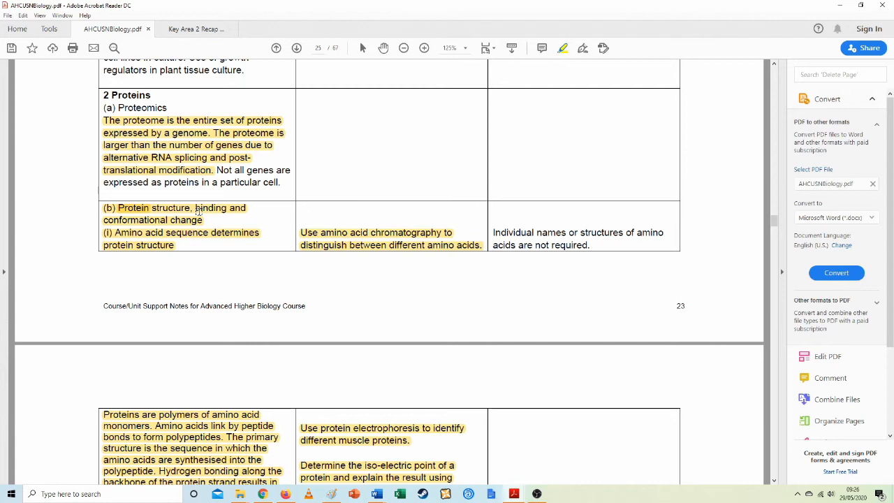
{"action": "scroll", "coordinate": [209, 245], "scroll_direction": "down", "scroll_amount": 1}
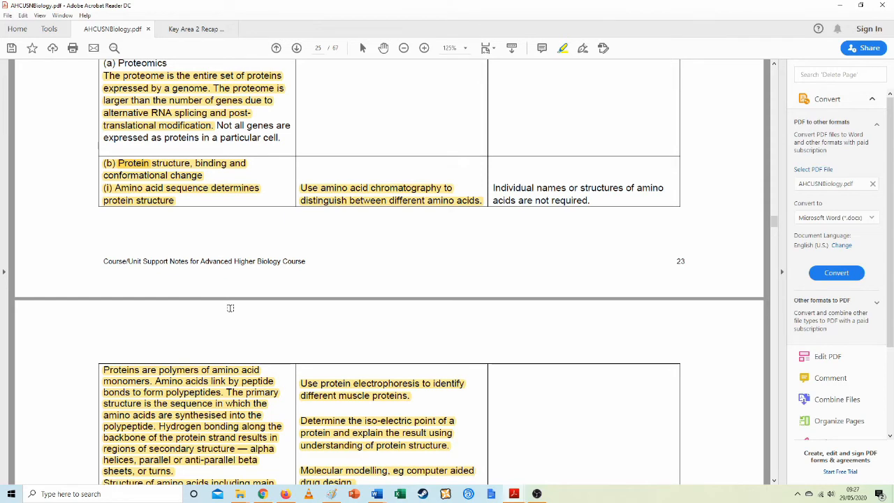
{"action": "scroll", "coordinate": [205, 297], "scroll_direction": "down", "scroll_amount": 1}
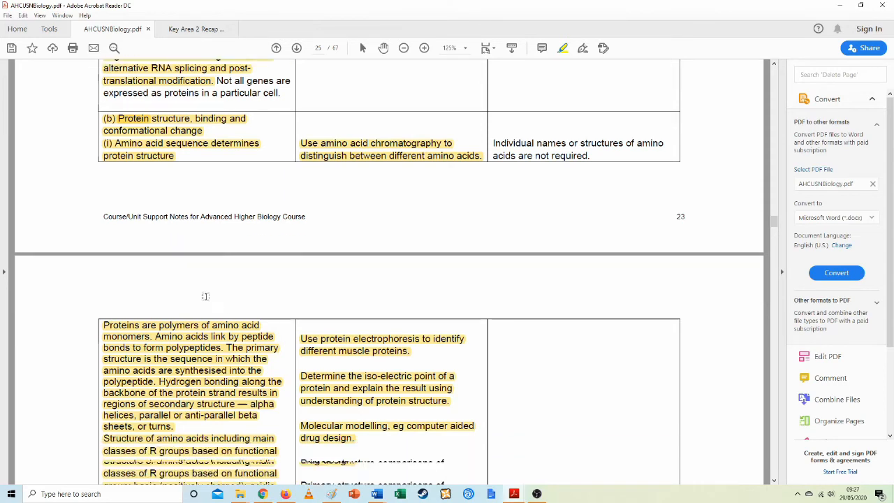
{"action": "scroll", "coordinate": [205, 296], "scroll_direction": "down", "scroll_amount": 1}
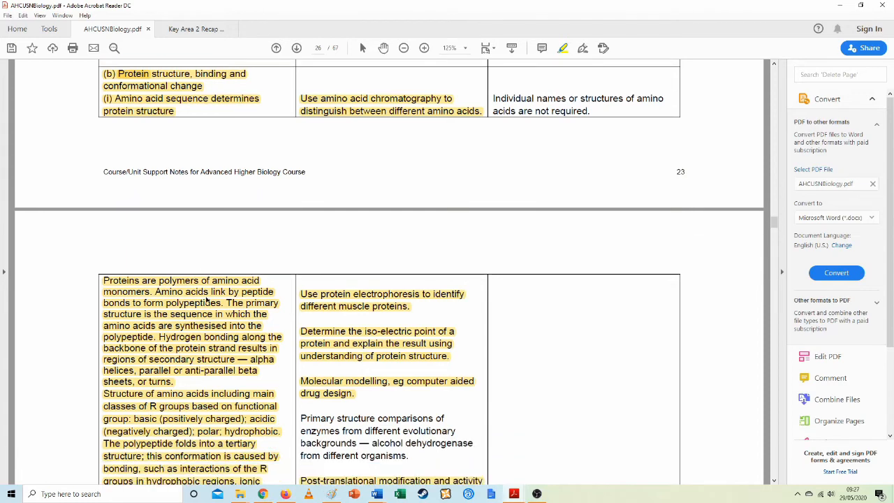
{"action": "scroll", "coordinate": [207, 299], "scroll_direction": "down", "scroll_amount": 1}
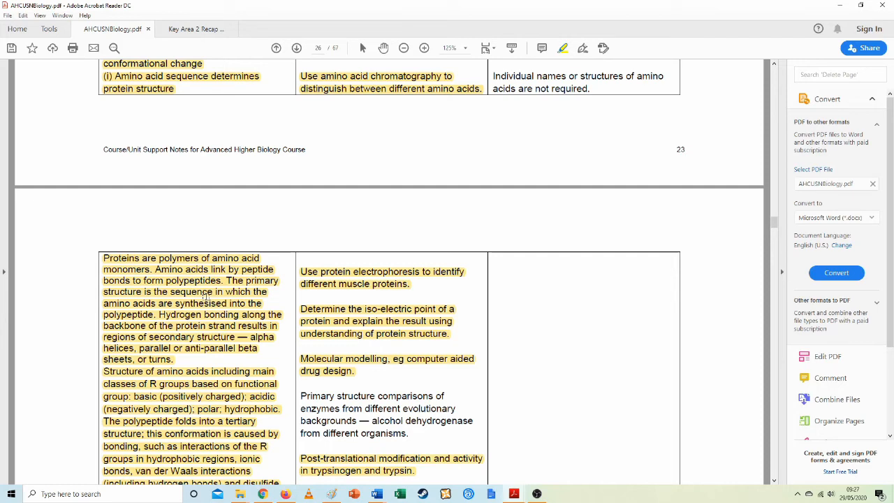
{"action": "scroll", "coordinate": [206, 297], "scroll_direction": "up", "scroll_amount": 2}
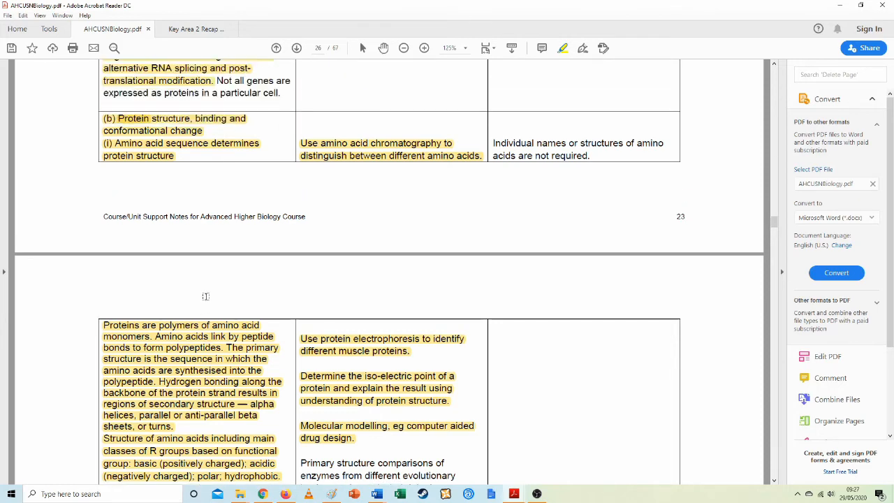
{"action": "left_click", "coordinate": [839, 5]}
{"action": "scroll", "coordinate": [460, 370], "scroll_direction": "down", "scroll_amount": 3}
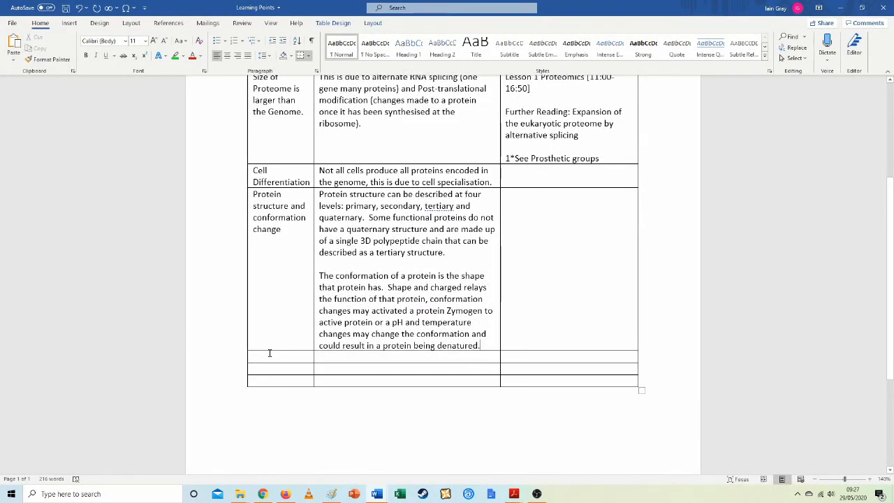
{"action": "scroll", "coordinate": [269, 354], "scroll_direction": "up", "scroll_amount": 1}
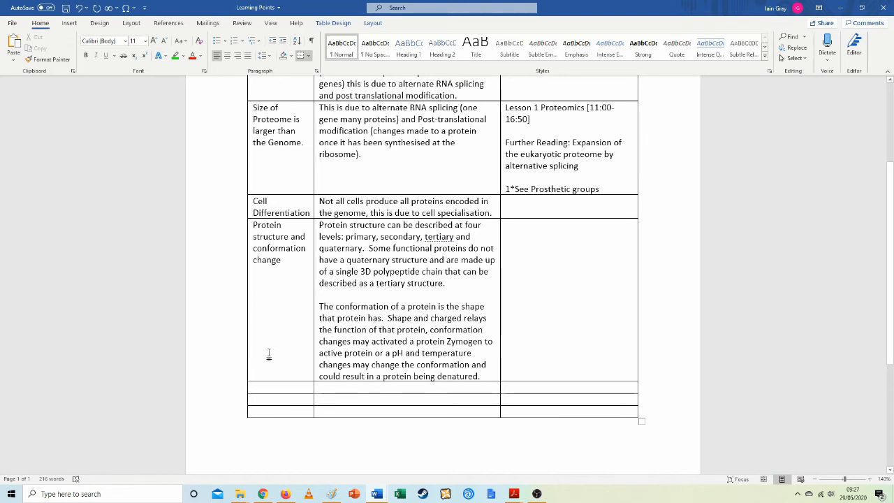
Switch to YouTube in Chrome and open the "AH Lesson 1 Unit 1 Proteomics" video from the channel's uploads.
{"action": "left_click", "coordinate": [264, 495]}
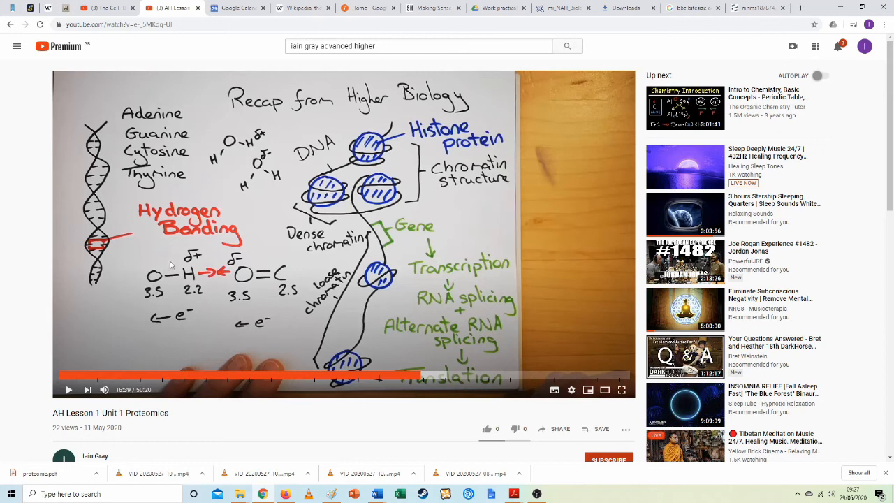
{"action": "left_click", "coordinate": [7, 24]}
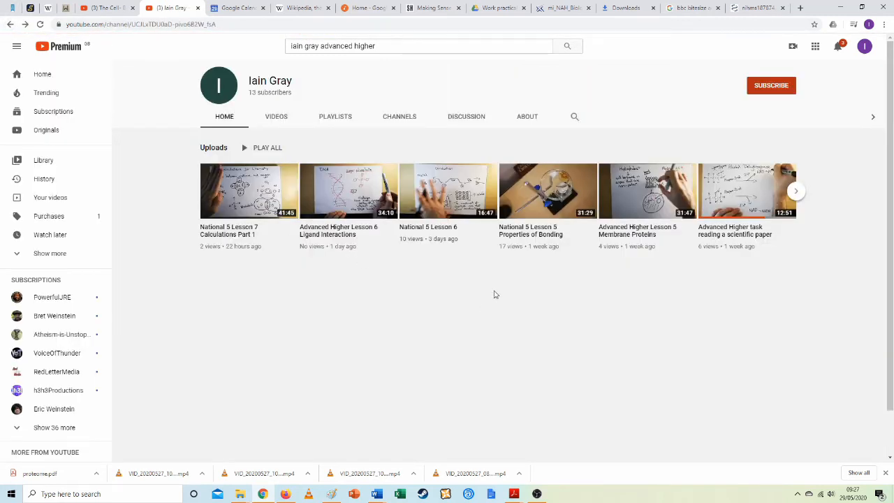
{"action": "left_click", "coordinate": [795, 192]}
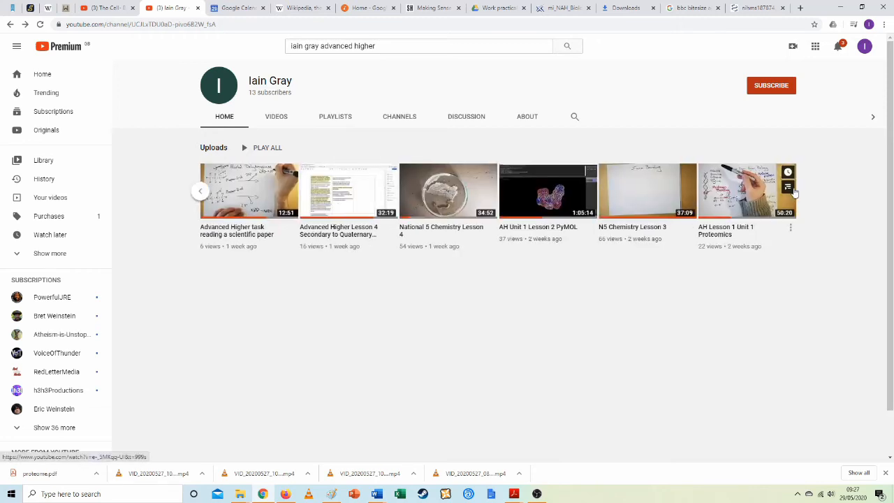
{"action": "left_click", "coordinate": [744, 192]}
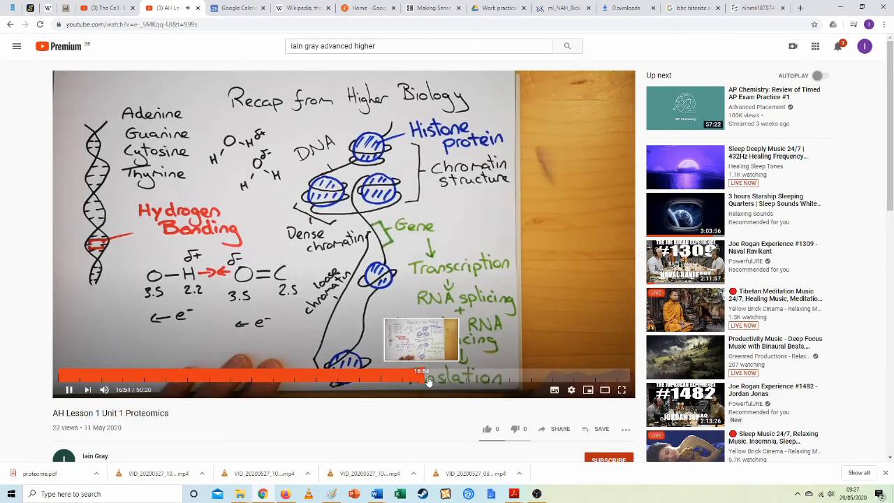
Skip through the Key words section of the lesson video from about 17:00 and pause it at 18:46.
{"action": "mouse_move", "coordinate": [428, 377]}
{"action": "left_mouse_down"}
{"action": "mouse_move", "coordinate": [503, 385]}
{"action": "mouse_move", "coordinate": [417, 392]}
{"action": "mouse_move", "coordinate": [437, 391]}
{"action": "mouse_move", "coordinate": [425, 392]}
{"action": "left_mouse_up"}
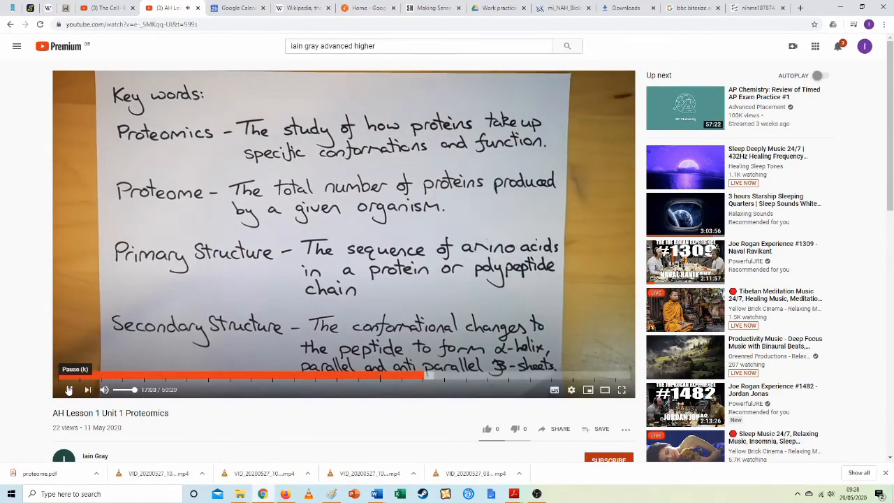
{"action": "left_click", "coordinate": [69, 390]}
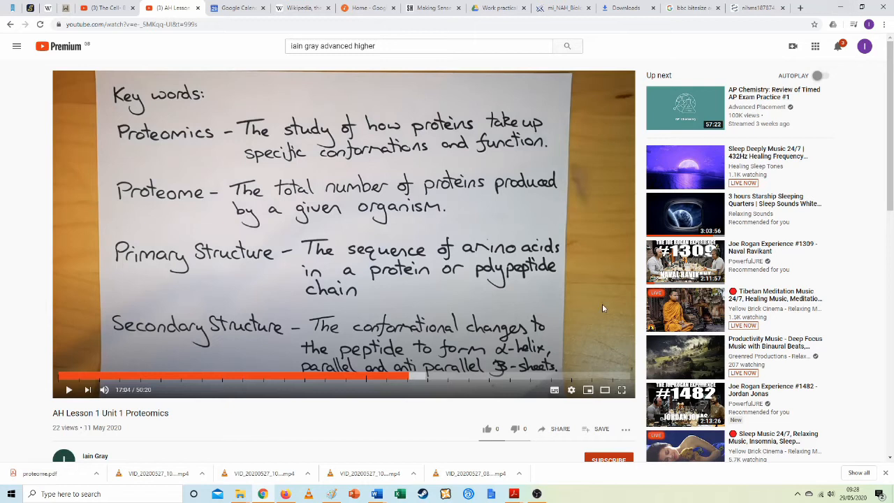
{"action": "left_click", "coordinate": [418, 383]}
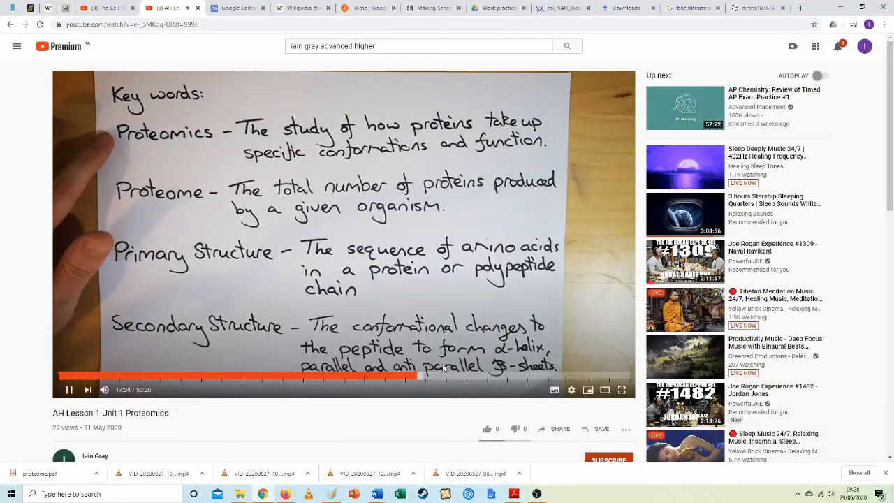
{"action": "left_click", "coordinate": [435, 378]}
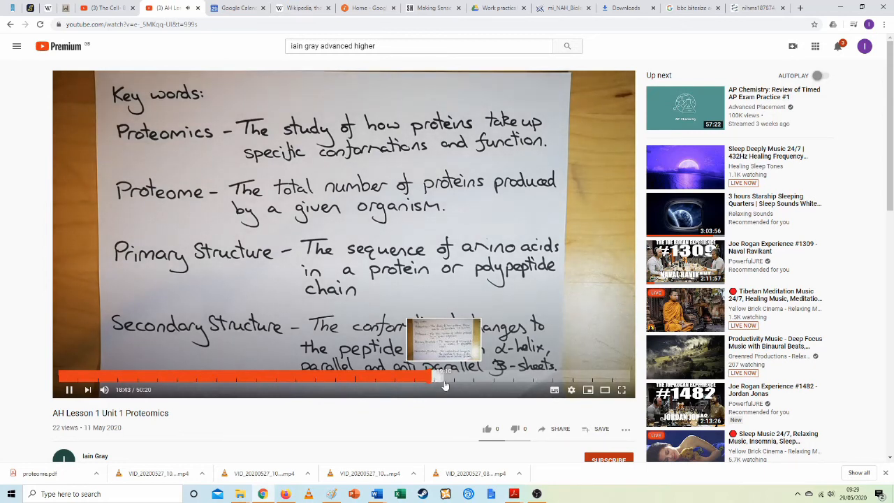
{"action": "left_click", "coordinate": [404, 271]}
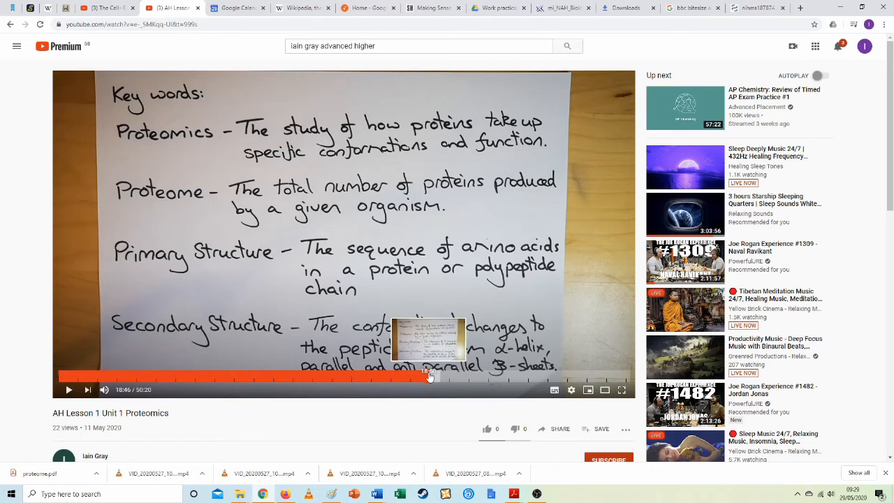
Check the lesson video between 15:30 and 19:42, pause it at about 19:00, and return to the Learning Points document.
{"action": "left_click_drag", "start_coordinate": [429, 377], "coordinate": [440, 377]}
{"action": "left_click", "coordinate": [401, 286]}
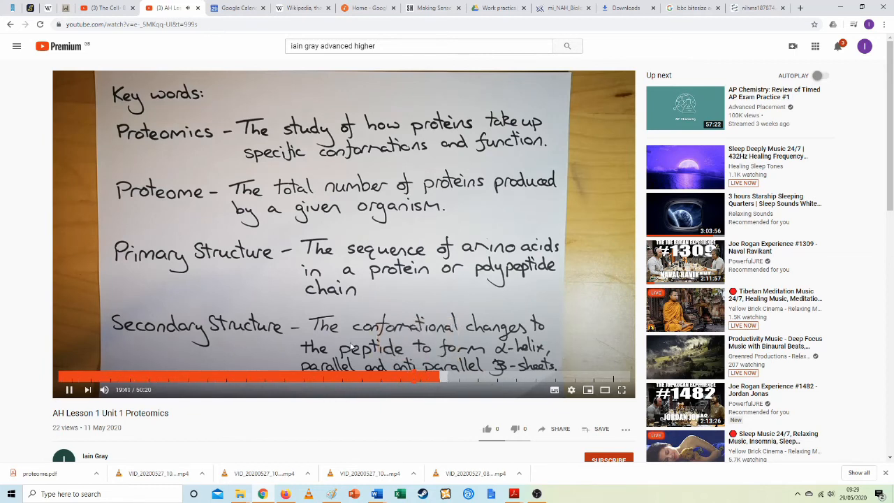
{"action": "left_click", "coordinate": [359, 282]}
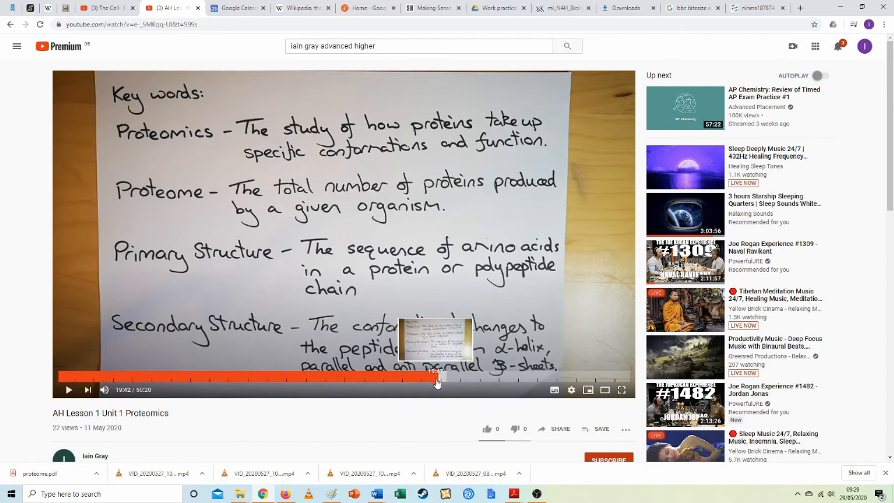
{"action": "left_click_drag", "start_coordinate": [419, 383], "coordinate": [357, 386]}
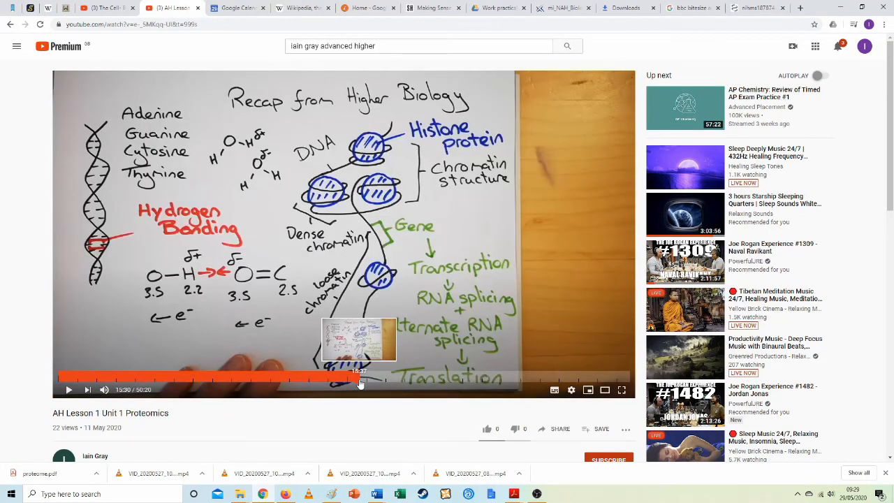
{"action": "left_click_drag", "start_coordinate": [359, 384], "coordinate": [422, 383]}
{"action": "left_click", "coordinate": [371, 274]}
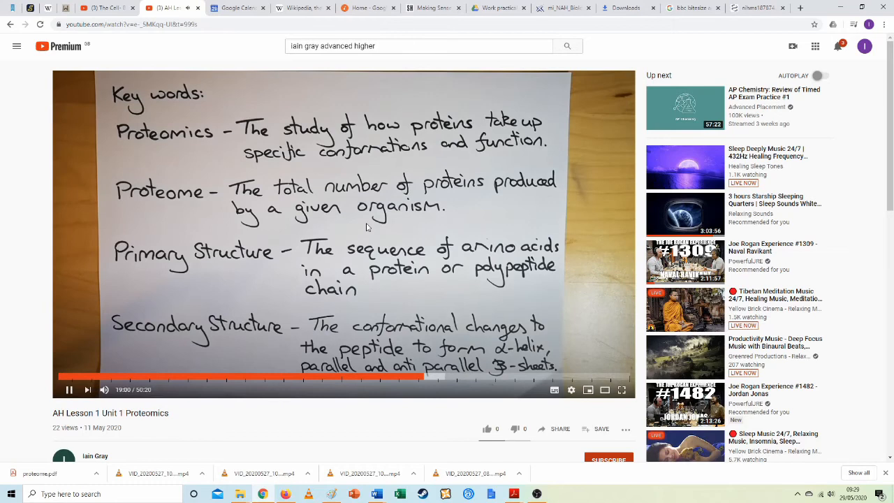
{"action": "left_click", "coordinate": [398, 255]}
{"action": "left_click", "coordinate": [841, 7]}
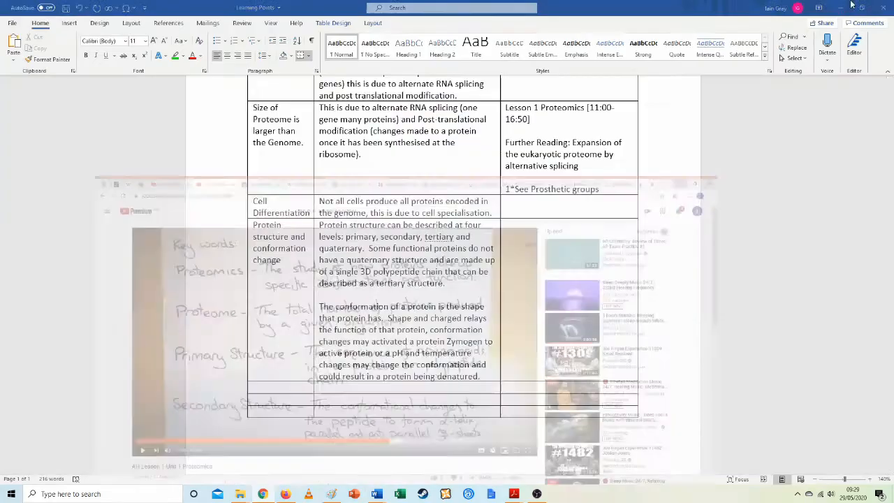
{"action": "left_click", "coordinate": [543, 244]}
{"action": "type", "text": "Lesson"}
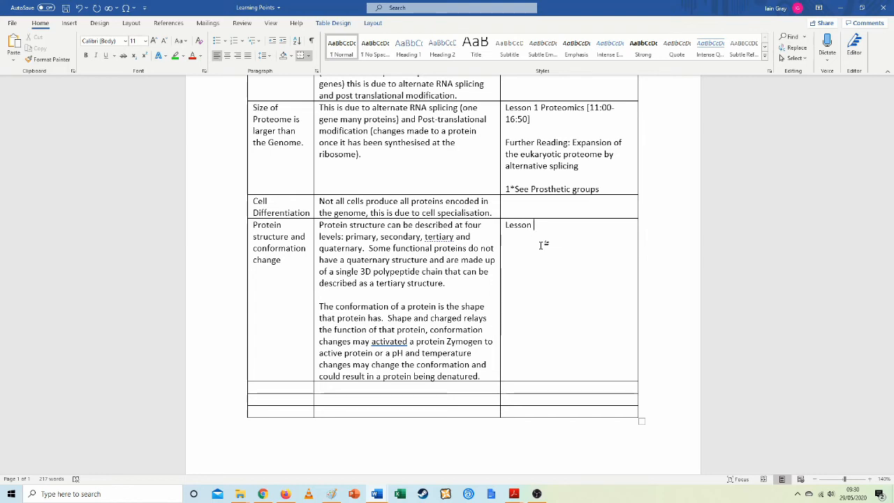
{"action": "key", "text": "BackSpace"}
{"action": "key", "text": "BackSpace"}
{"action": "key", "text": "BackSpace"}
{"action": "key", "text": "BackSpace"}
{"action": "key", "text": "BackSpace"}
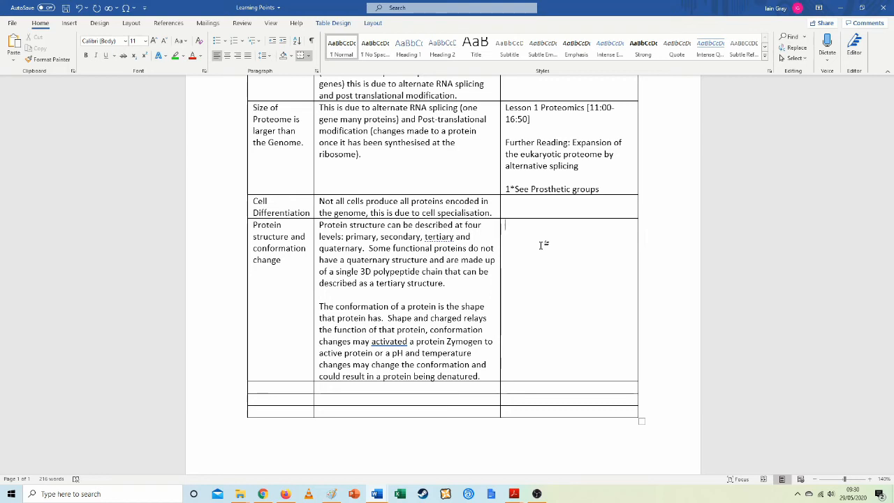
Enter the video reference "Lesson 1 Proteomics [18:40-19:00]" in the third column of the row below Protein structure and conformation change.
{"action": "left_click", "coordinate": [552, 386]}
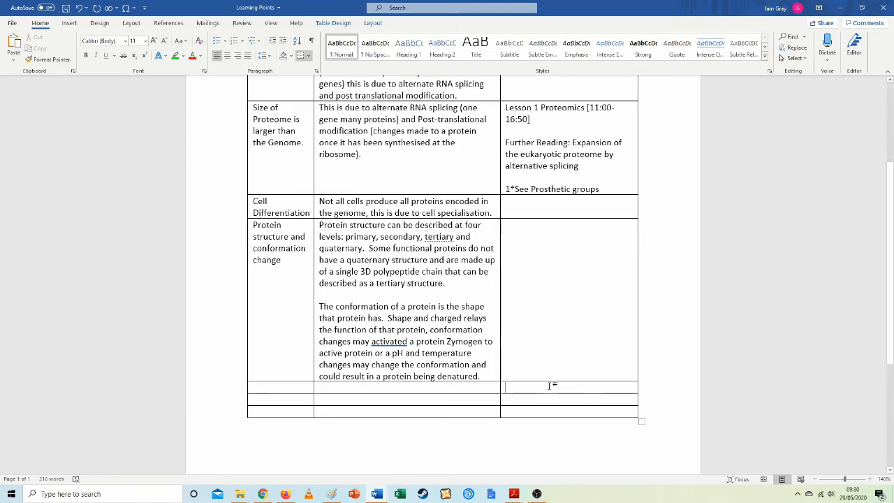
{"action": "type", "text": "Lesson"}
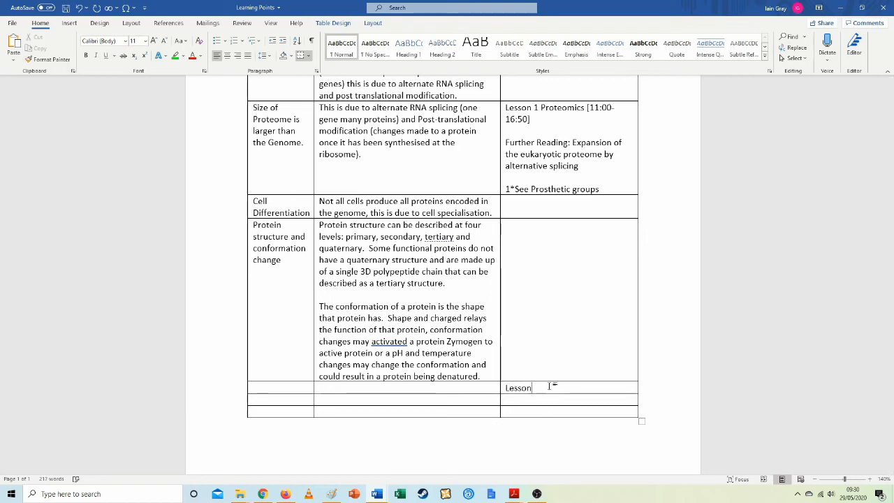
{"action": "type", "text": " 1 Proteonomics"}
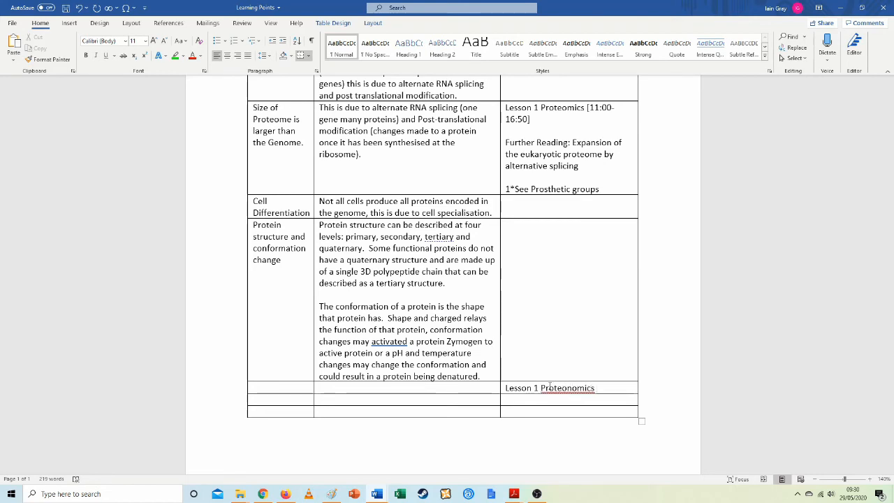
{"action": "key", "text": "BackSpace"}
{"action": "key", "text": "BackSpace"}
{"action": "key", "text": "BackSpace"}
{"action": "key", "text": "BackSpace"}
{"action": "key", "text": "BackSpace"}
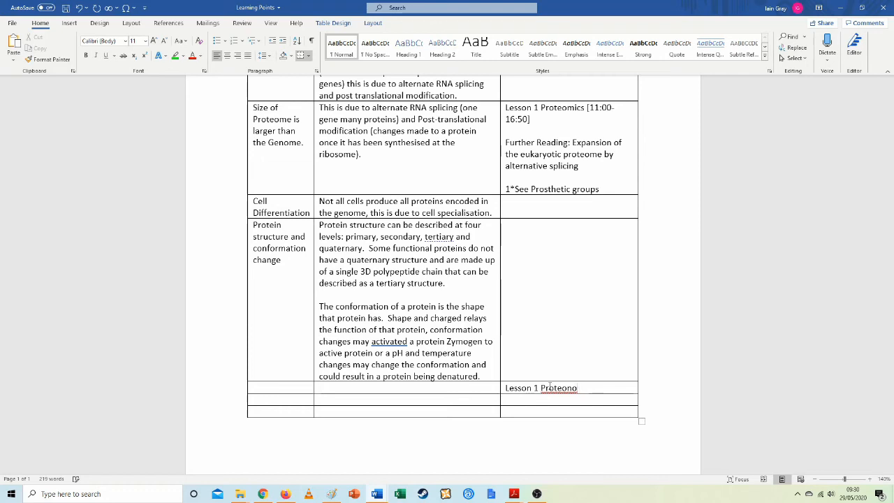
{"action": "key", "text": "BackSpace"}
{"action": "key", "text": "BackSpace"}
{"action": "type", "text": "mics"}
{"action": "key", "text": "BackSpace"}
{"action": "key", "text": "BackSpace"}
{"action": "type", "text": "s"}
{"action": "key", "text": "BackSpace"}
{"action": "type", "text": "cs "}
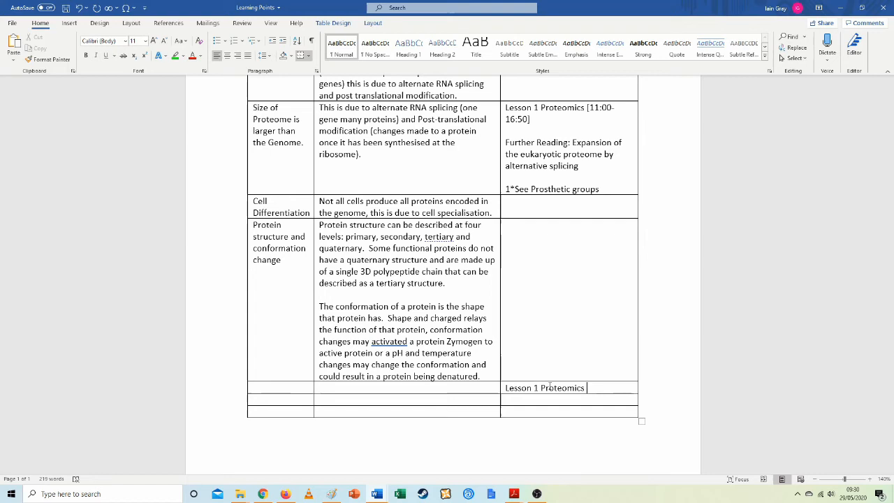
{"action": "type", "text": "[18:40"}
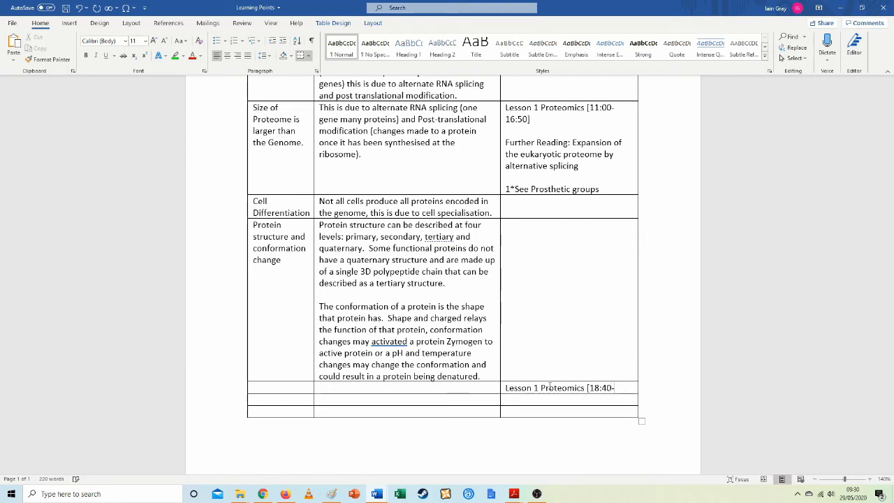
{"action": "type", "text": "-19:00]"}
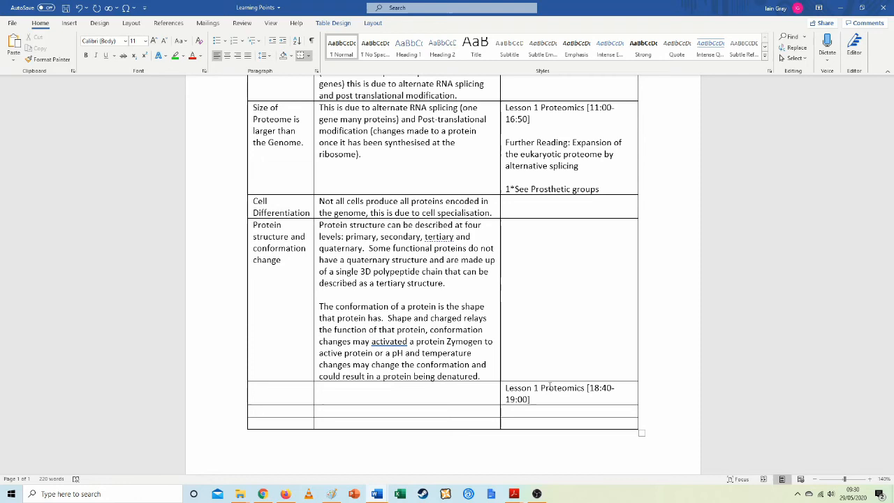
Correct the verb to "activate" in the conformation paragraph and reword its object as "an inactive protein (Zymogen)".
{"action": "right_click", "coordinate": [406, 341]}
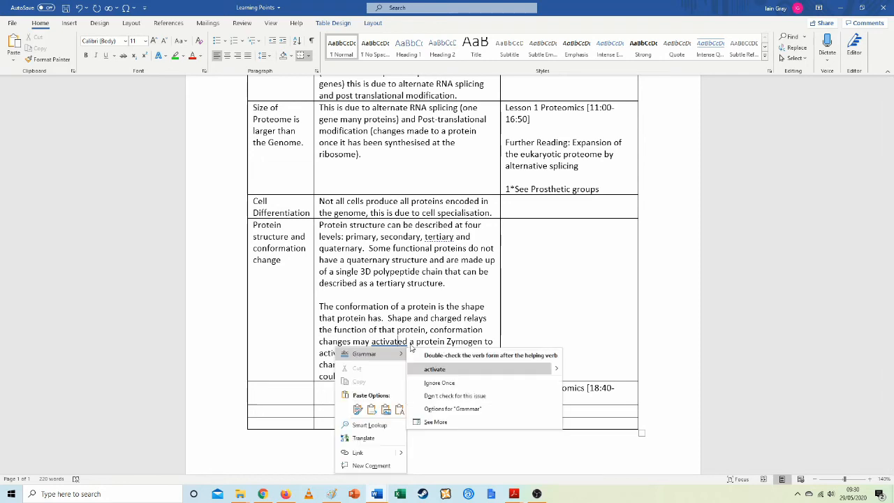
{"action": "left_click", "coordinate": [452, 369]}
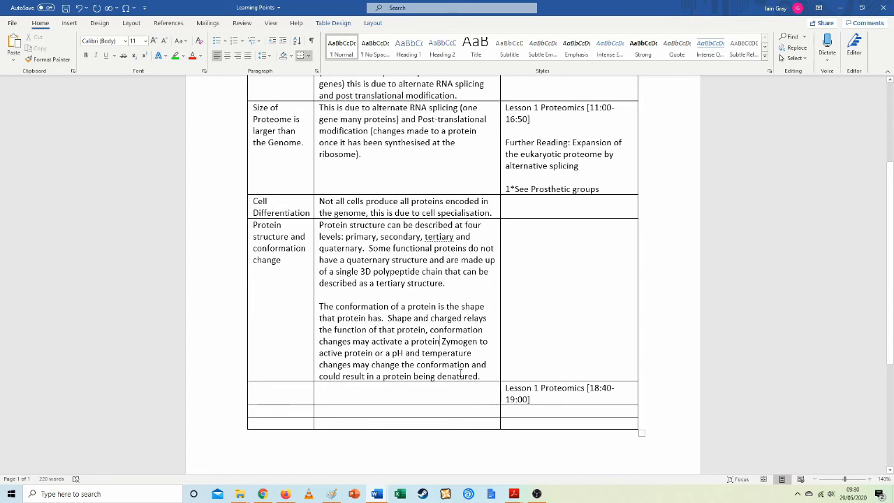
{"action": "key", "text": "Left"}
{"action": "type", "text": "n inactive"}
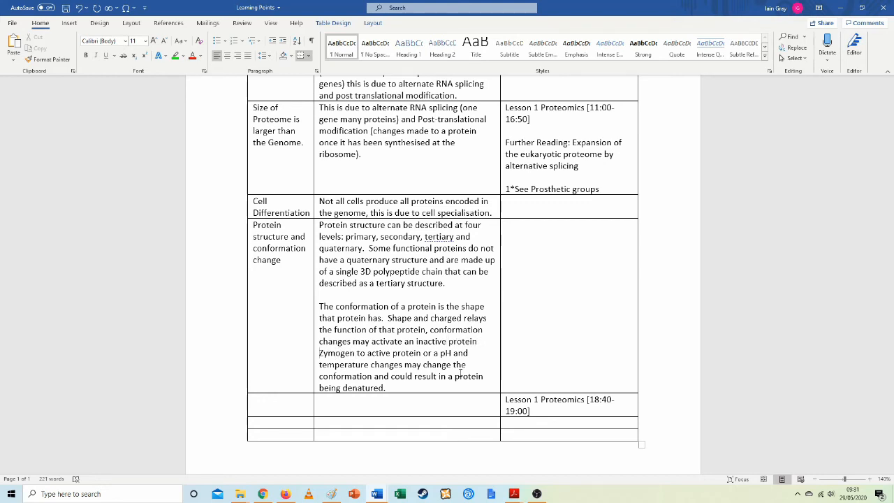
{"action": "type", "text": "("}
{"action": "key", "text": "Right"}
{"action": "key", "text": "Right"}
{"action": "key", "text": "Right"}
{"action": "type", "text": ")"}
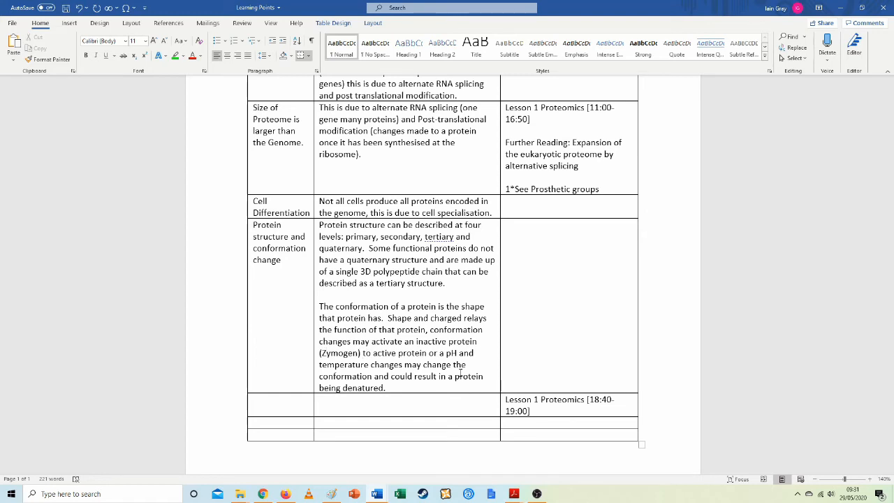
Reword the phrase after "(Zymogen)" to read "to an active version of that protein".
{"action": "key", "text": "Right"}
{"action": "key", "text": "Right"}
{"action": "type", "text": "an"}
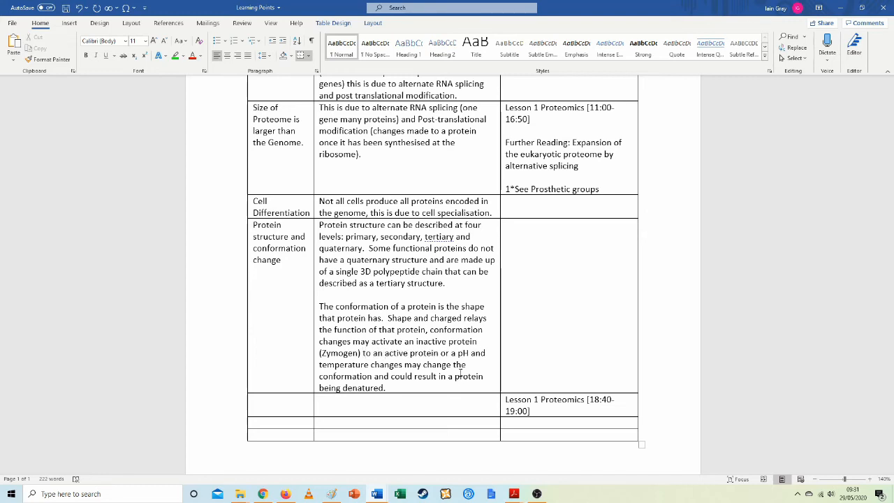
{"action": "key", "text": "Right"}
{"action": "key", "text": "Right"}
{"action": "key", "text": "Right"}
{"action": "key", "text": "Right"}
{"action": "type", "text": "version "}
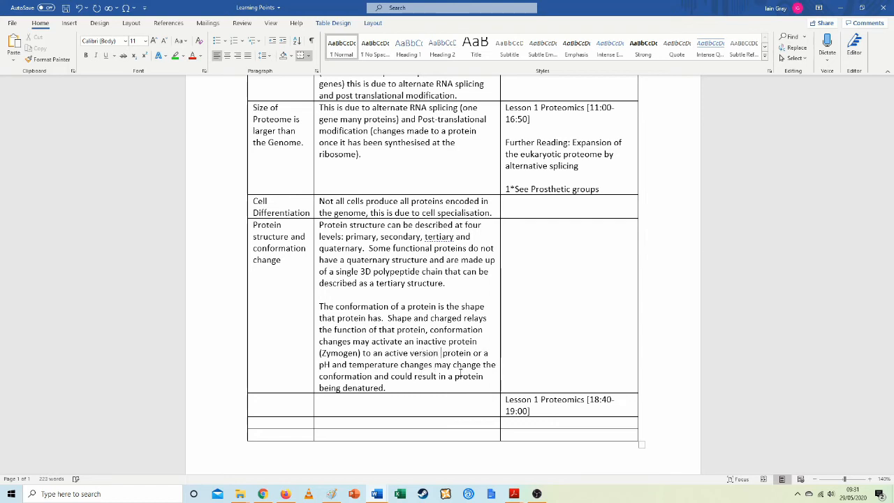
{"action": "type", "text": "of that"}
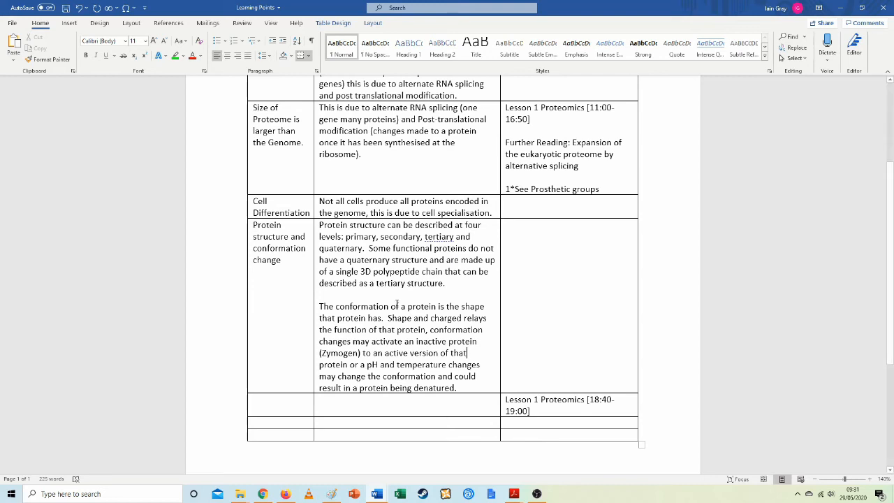
End the zymogen sentence after "protein" by replacing "or a", and start a new sentence with "A pH and temperature changes".
{"action": "left_click", "coordinate": [347, 364]}
{"action": "key", "text": "Delete"}
{"action": "key", "text": "Delete"}
{"action": "type", "text": "."}
{"action": "key", "text": "Delete"}
{"action": "key", "text": "Delete"}
{"action": "key", "text": "Delete"}
{"action": "key", "text": "Delete"}
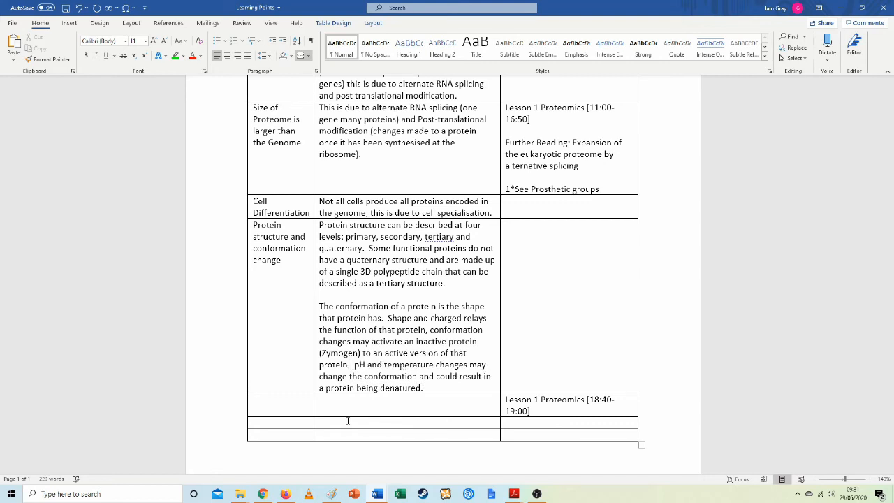
{"action": "type", "text": "A"}
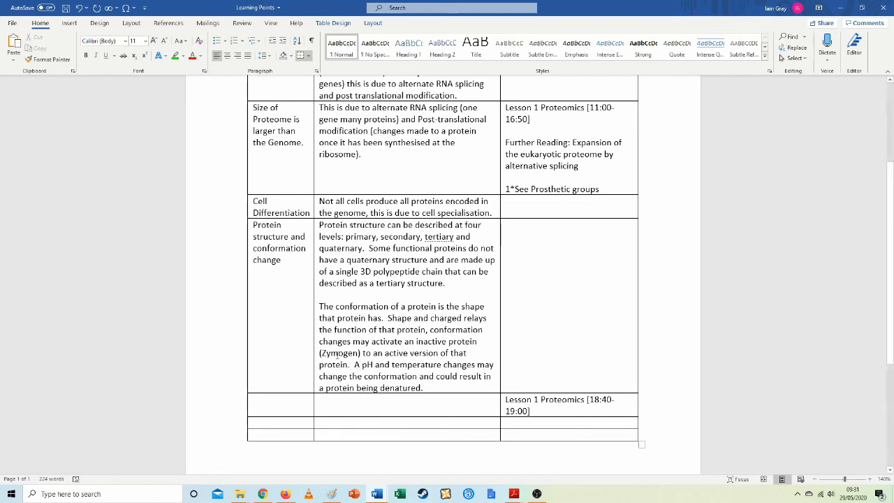
Enter the row headings "Primary Structure" and "Secondary Structure" in the first column of the next two rows.
{"action": "left_click", "coordinate": [294, 411]}
{"action": "type", "text": "Primary S"}
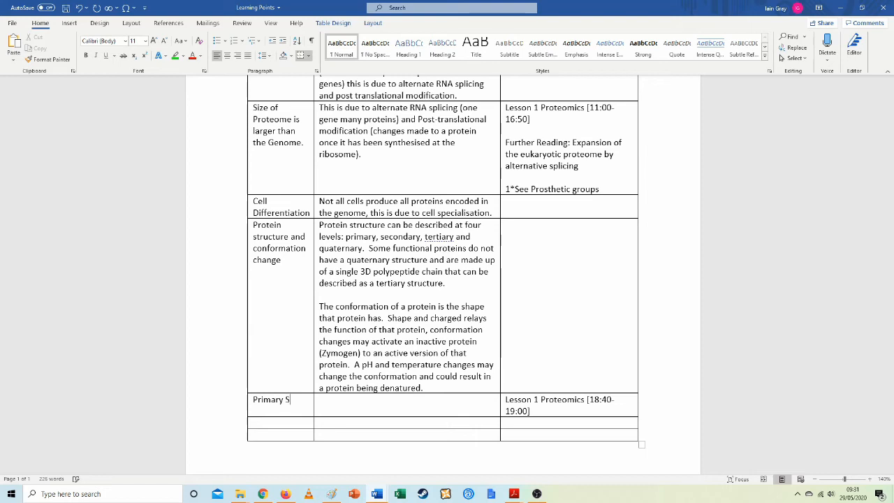
{"action": "type", "text": "tructure"}
{"action": "type", "text": "Seconda"}
{"action": "type", "text": "ry St"}
{"action": "type", "text": "ructure"}
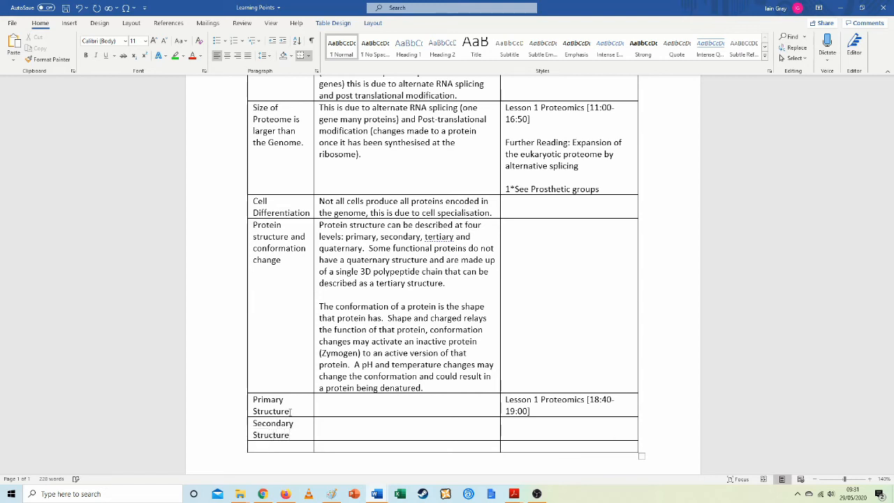
Insert six empty rows at the end of the table, one after another below the last row.
{"action": "scroll", "coordinate": [290, 412], "scroll_direction": "down", "scroll_amount": 5}
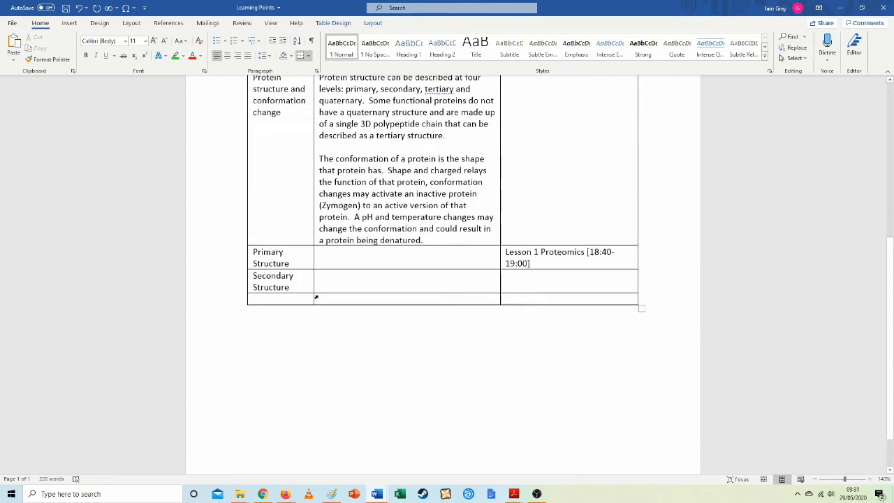
{"action": "right_click", "coordinate": [293, 252]}
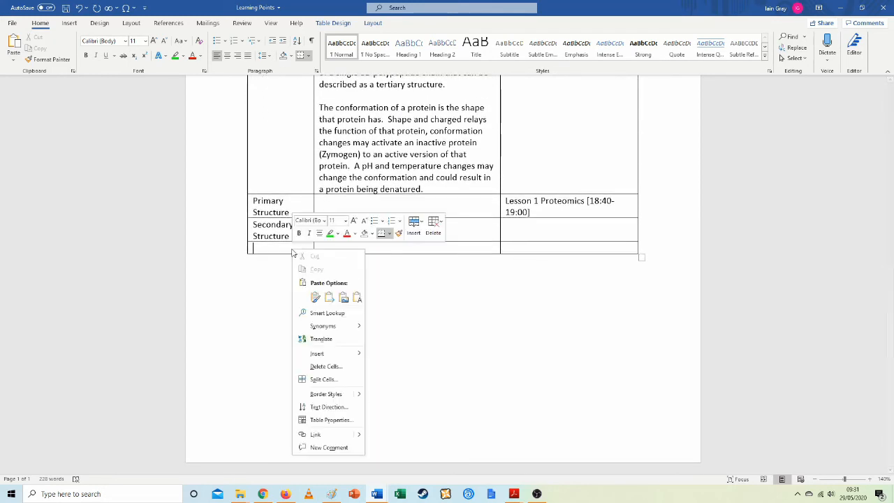
{"action": "left_click", "coordinate": [414, 236]}
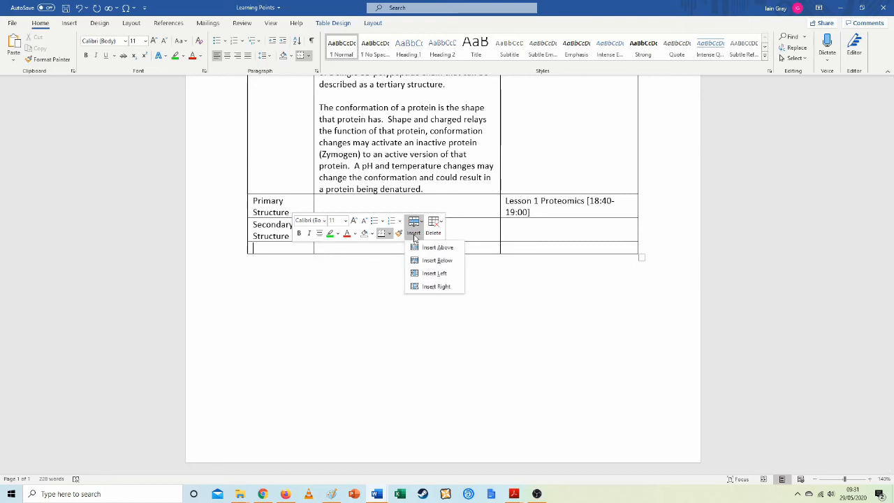
{"action": "left_click", "coordinate": [433, 260]}
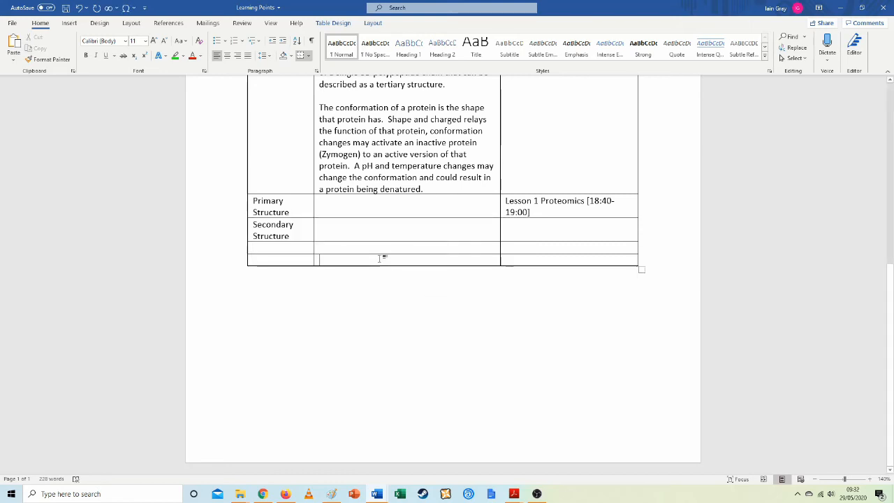
{"action": "right_click", "coordinate": [382, 259]}
{"action": "left_click", "coordinate": [501, 236]}
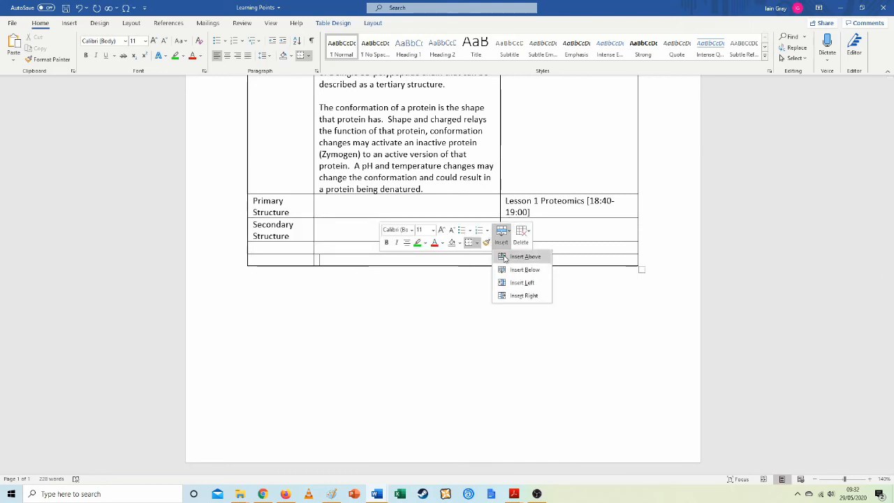
{"action": "left_click", "coordinate": [506, 270]}
{"action": "left_click", "coordinate": [413, 278]}
{"action": "right_click", "coordinate": [415, 279]}
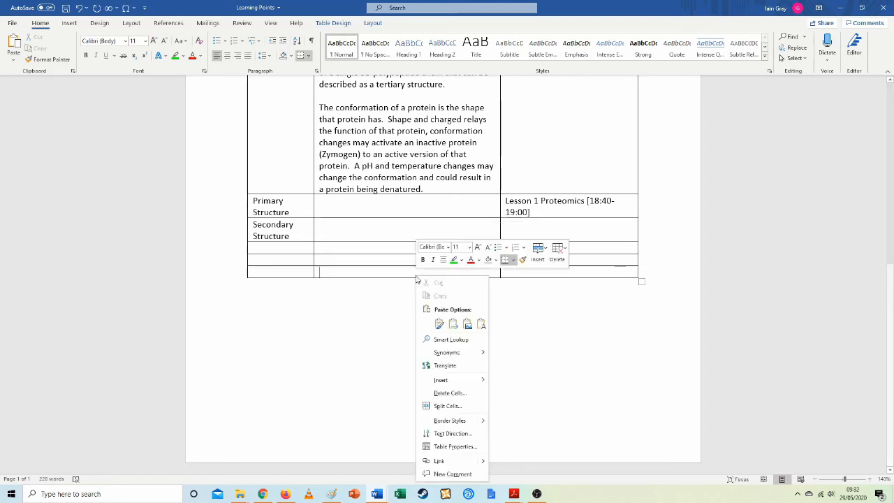
{"action": "left_click", "coordinate": [537, 260]}
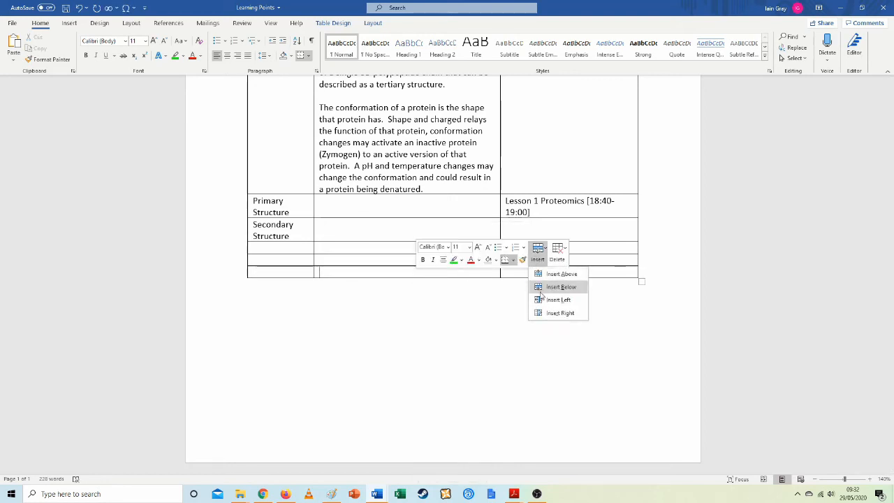
{"action": "left_click", "coordinate": [543, 287]}
{"action": "left_click", "coordinate": [447, 287]}
{"action": "right_click", "coordinate": [447, 287]}
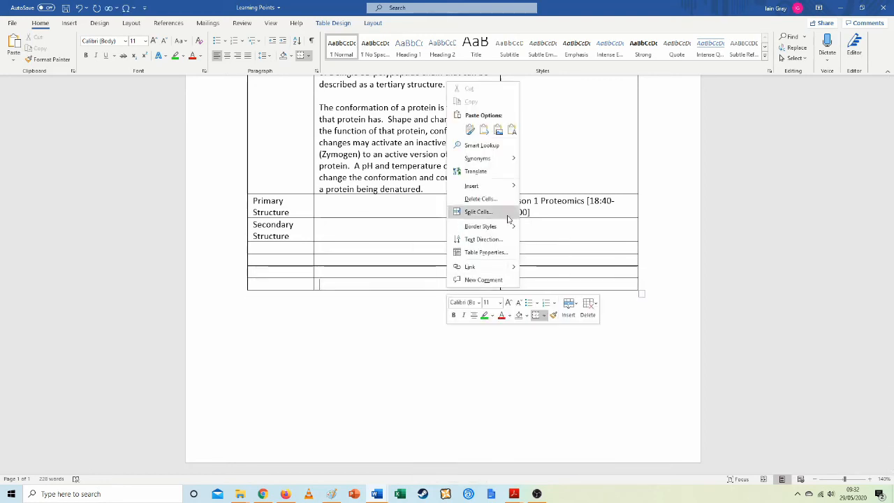
{"action": "left_click", "coordinate": [568, 304]}
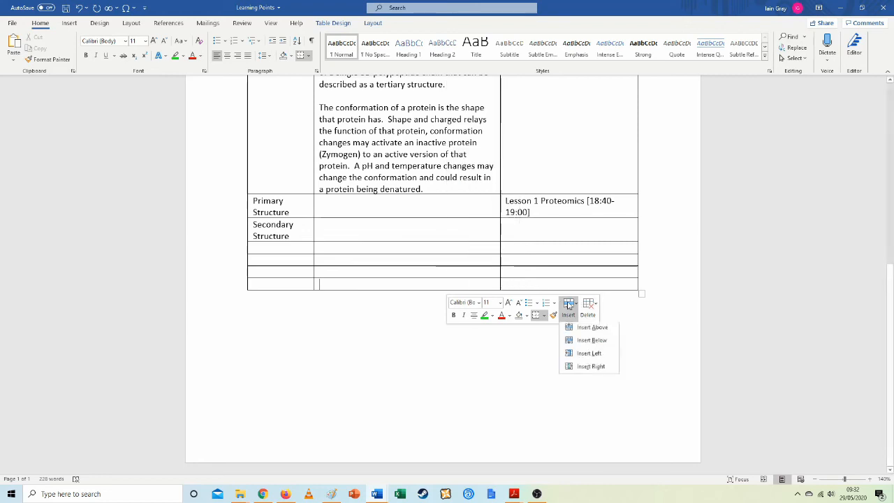
{"action": "left_click", "coordinate": [580, 340]}
{"action": "left_click", "coordinate": [423, 298]}
{"action": "right_click", "coordinate": [422, 297]}
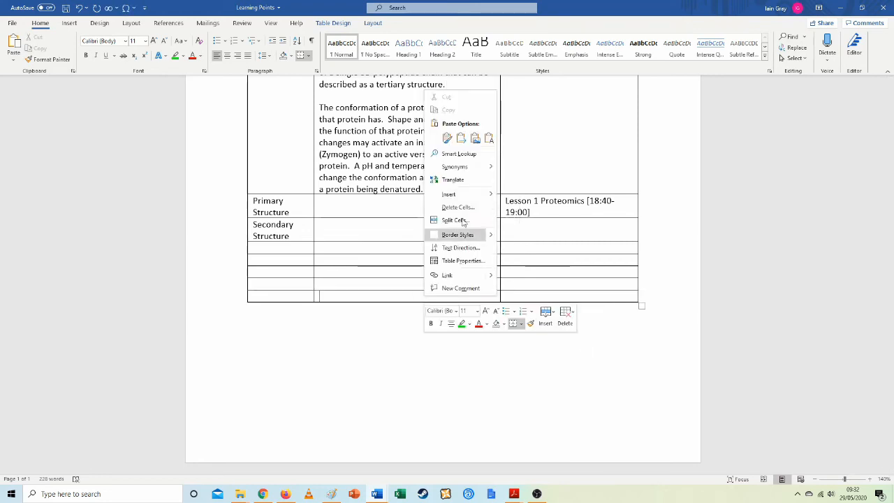
{"action": "left_click", "coordinate": [546, 318]}
{"action": "left_click", "coordinate": [586, 348]}
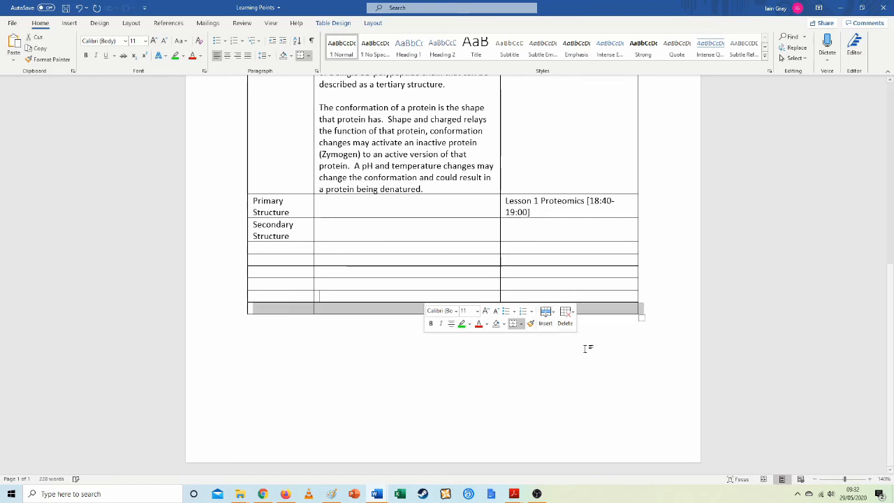
{"action": "left_click", "coordinate": [398, 310]}
{"action": "right_click", "coordinate": [397, 310]}
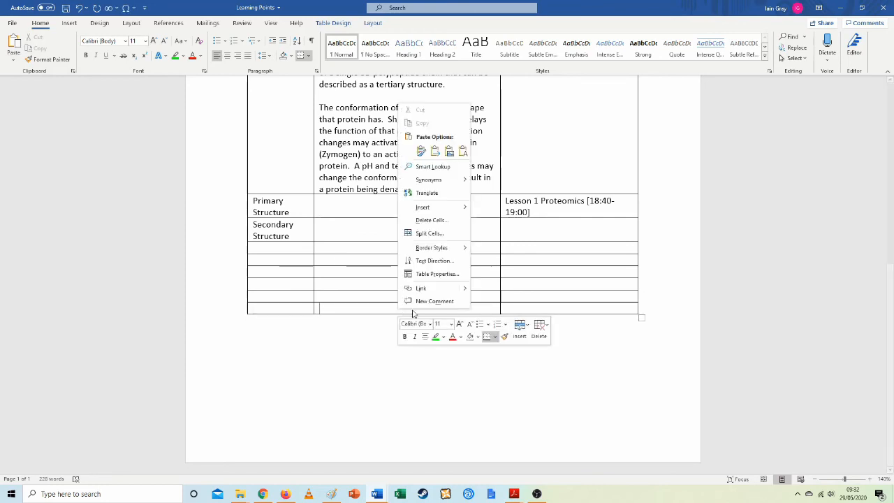
{"action": "left_click", "coordinate": [520, 327]}
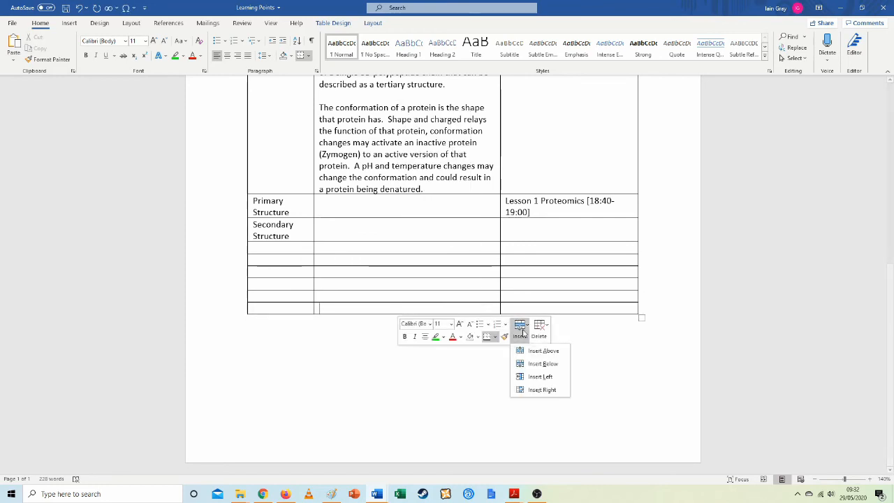
{"action": "left_click", "coordinate": [548, 364]}
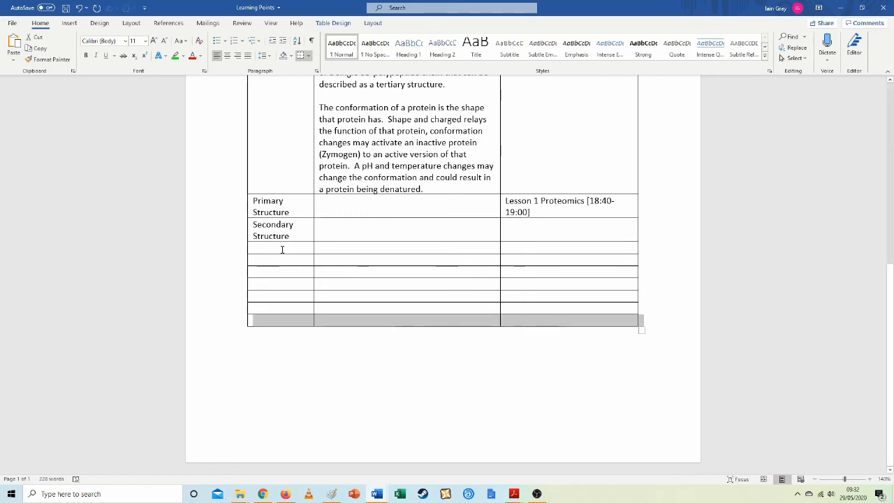
Enter the row headings "Tertiary Structure" and "Quaternary Structure" in the first column of the two rows below Secondary Structure.
{"action": "left_click", "coordinate": [288, 250]}
{"action": "type", "text": "Tert"}
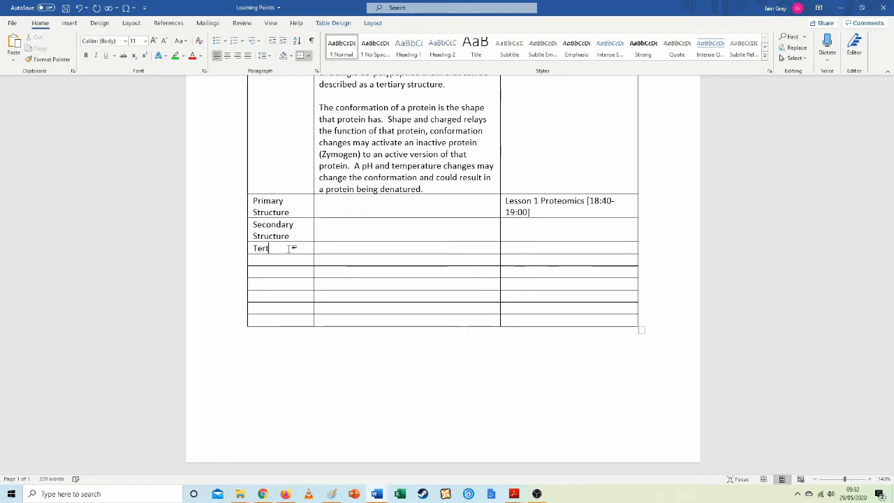
{"action": "type", "text": "iary Structure"}
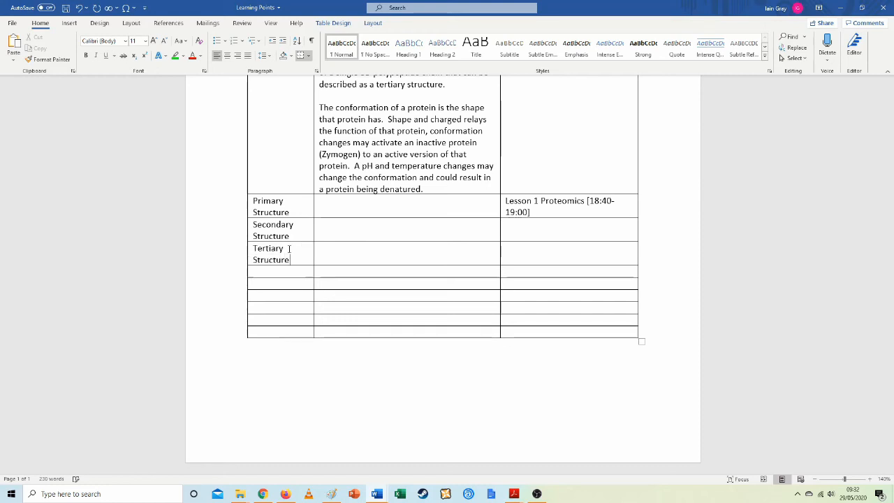
{"action": "key", "text": "Down"}
{"action": "type", "text": "Quaternary "}
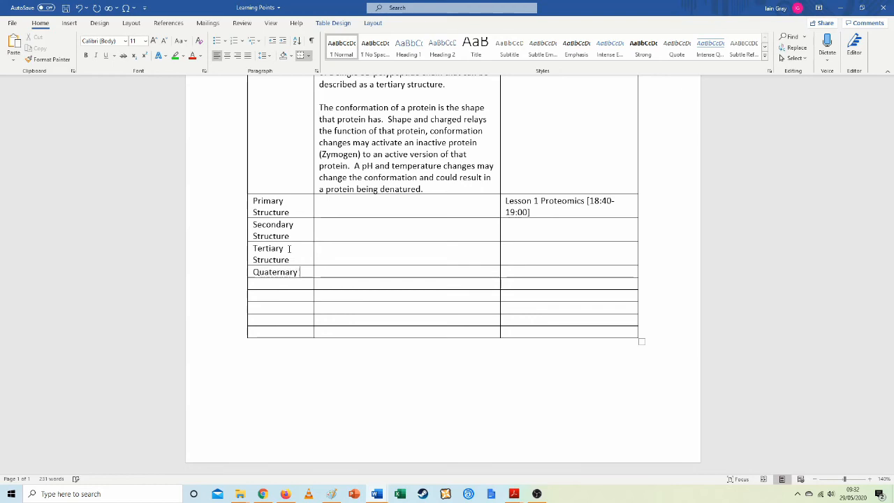
{"action": "type", "text": "St"}
{"action": "type", "text": "cture"}
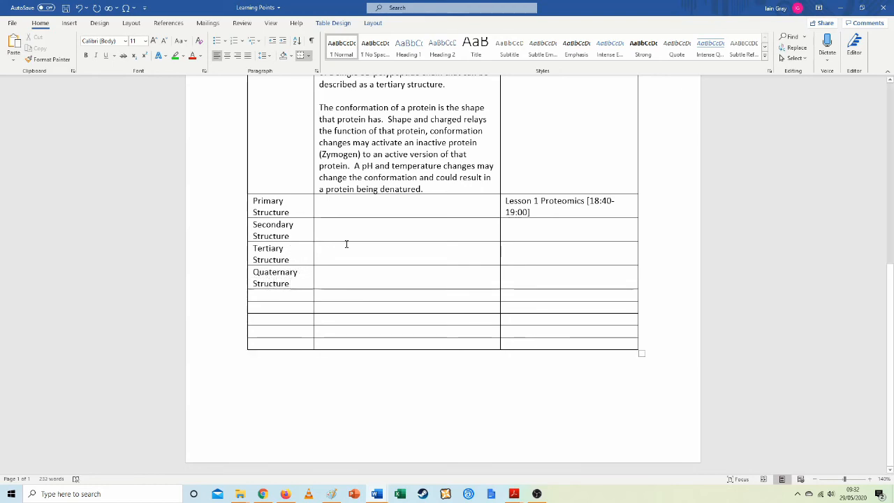
Begin the Primary Structure explanation in the middle column with "The sequence of amino acids in the structure".
{"action": "type", "text": "The "}
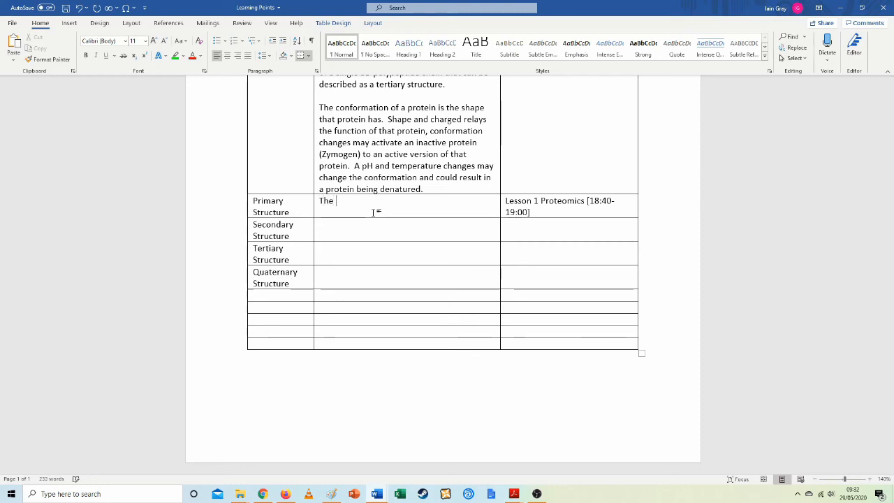
{"action": "type", "text": "sequarence"}
{"action": "key", "text": "BackSpace"}
{"action": "key", "text": "BackSpace"}
{"action": "key", "text": "BackSpace"}
{"action": "key", "text": "BackSpace"}
{"action": "key", "text": "BackSpace"}
{"action": "key", "text": "BackSpace"}
{"action": "key", "text": "BackSpace"}
{"action": "key", "text": "BackSpace"}
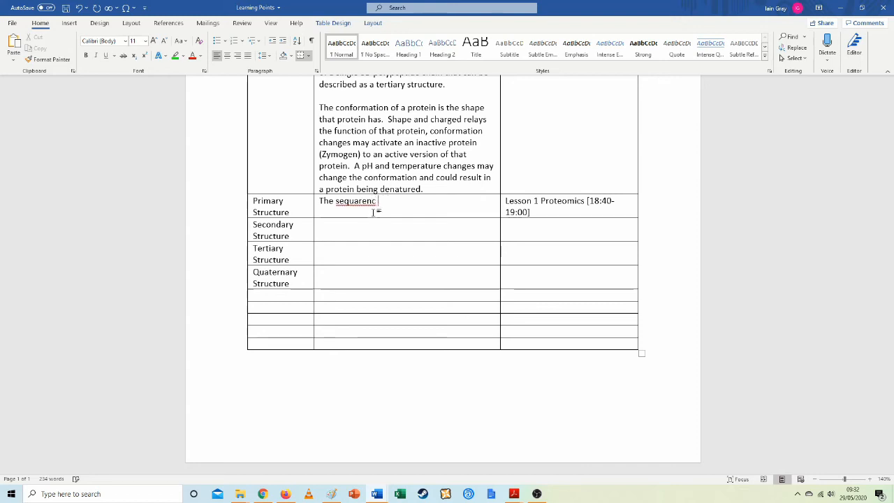
{"action": "type", "text": "uence of am"}
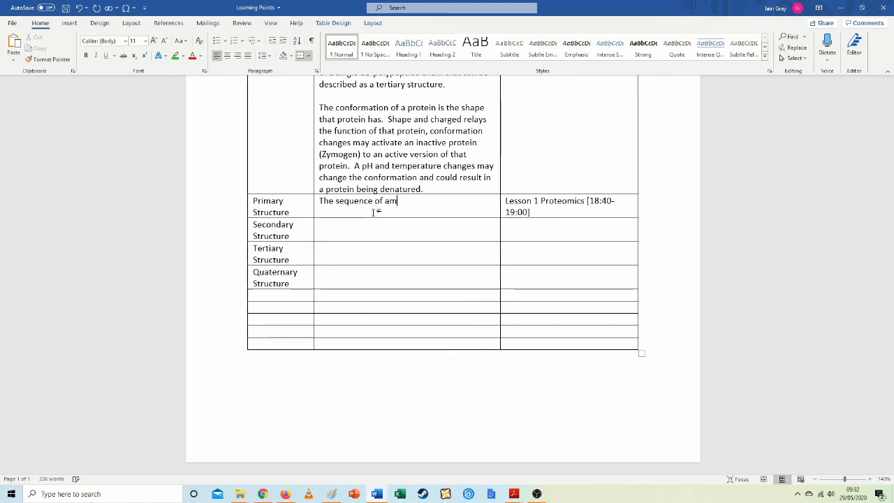
{"action": "type", "text": "ino acids "}
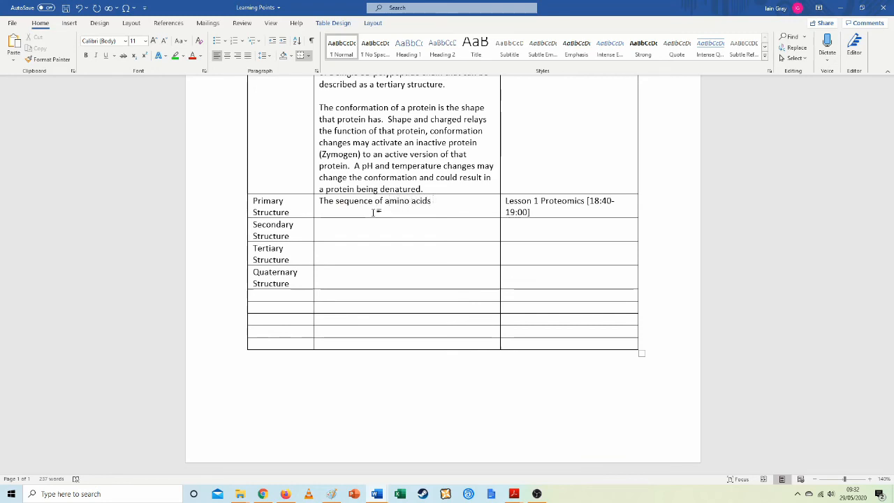
{"action": "type", "text": "in the "}
{"action": "type", "text": "structure"}
Complete the Primary Structure explanation after a comma with "each amino acid is held together by a peptide bond.".
{"action": "type", "text": "each ami"}
{"action": "type", "text": "no acid "}
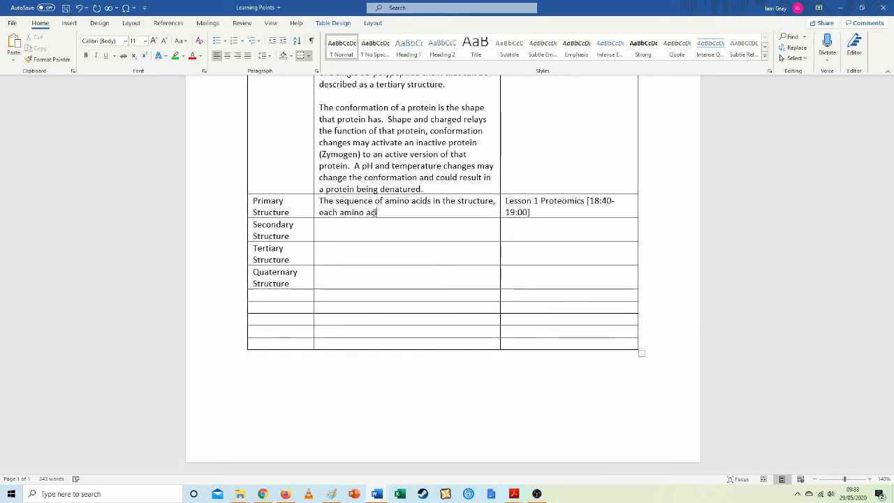
{"action": "type", "text": "is ha"}
{"action": "type", "text": "ld"}
{"action": "key", "text": "BackSpace"}
{"action": "key", "text": "BackSpace"}
{"action": "key", "text": "BackSpace"}
{"action": "type", "text": "eld together be"}
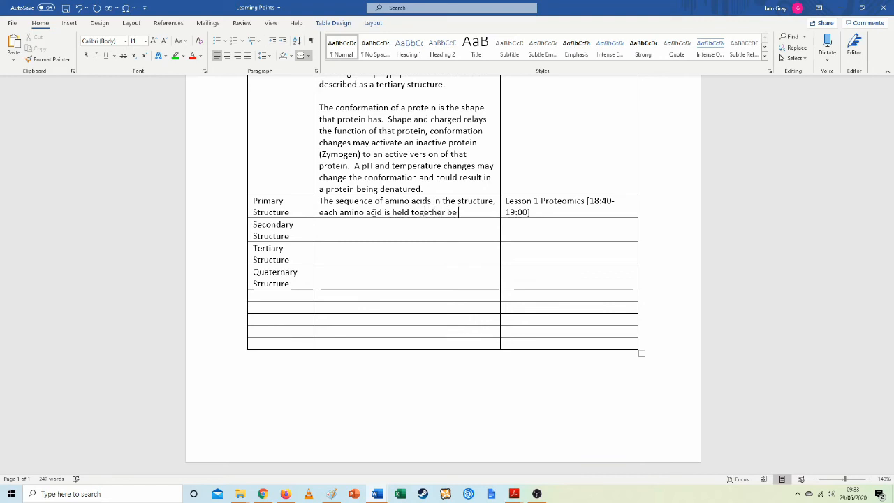
{"action": "key", "text": "BackSpace"}
{"action": "type", "text": "y a peptide "}
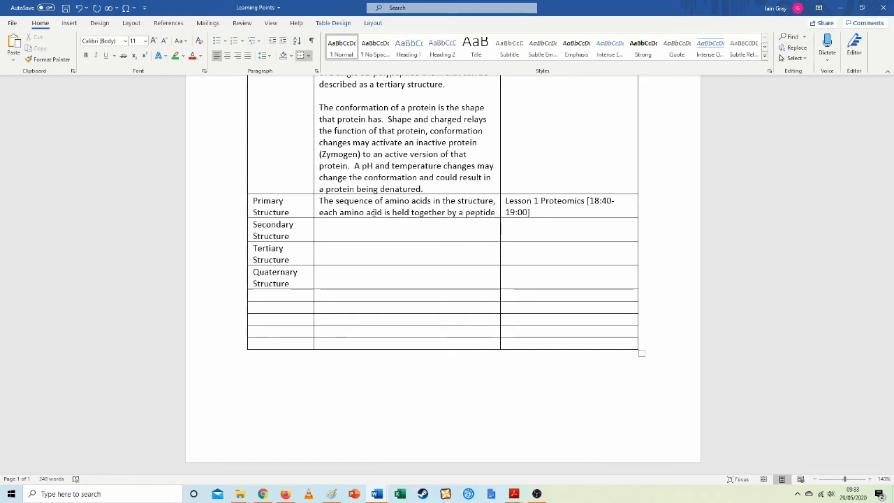
{"action": "type", "text": "bond"}
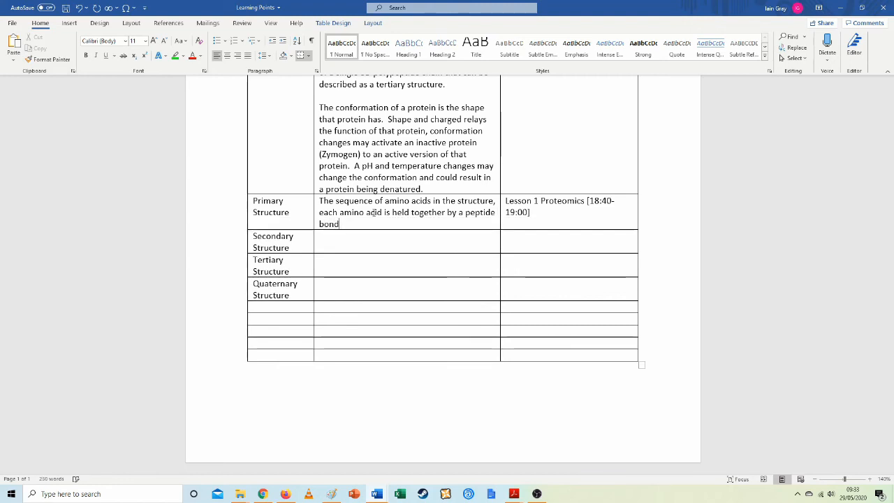
{"action": "type", "text": "."}
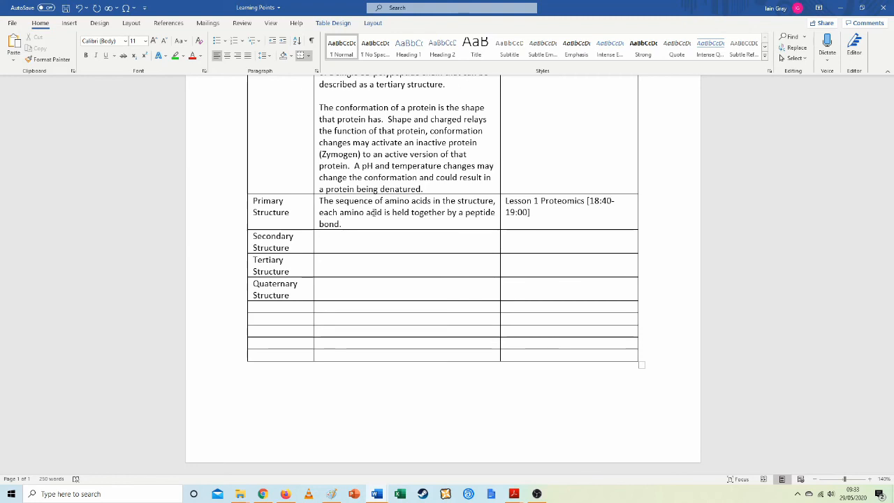
{"action": "type", "text": "  This"}
{"action": "key", "text": "BackSpace"}
{"action": "key", "text": "BackSpace"}
{"action": "key", "text": "BackSpace"}
{"action": "key", "text": "BackSpace"}
Write the Secondary Structure explanation in the middle column as "This is when you want to describe the main motifs of the protein, these are".
{"action": "type", "text": "This is when you want to"}
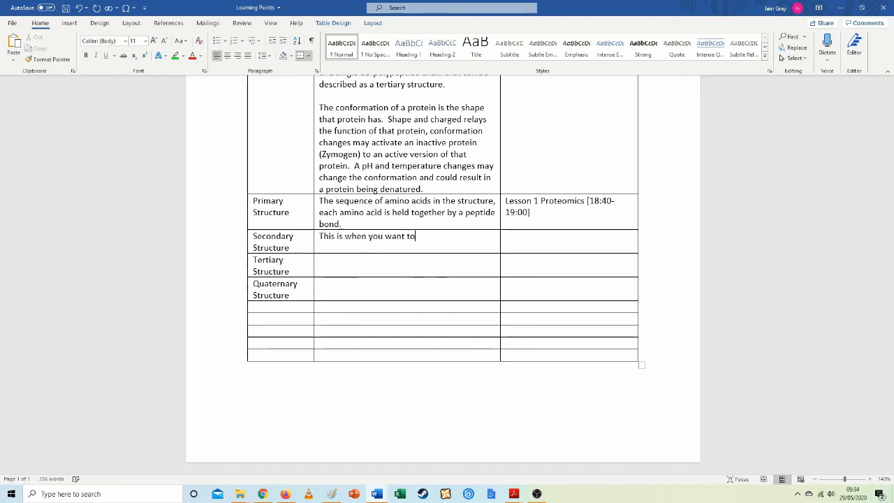
{"action": "type", "text": " descri"}
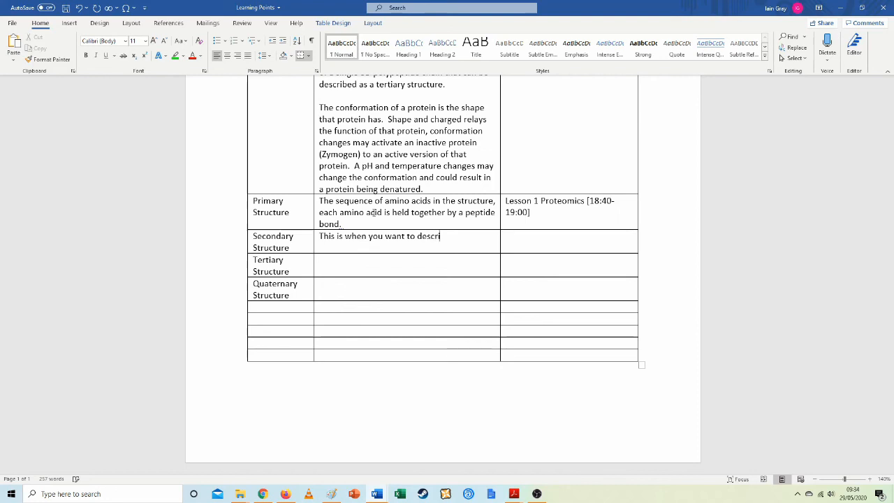
{"action": "type", "text": "be the mai"}
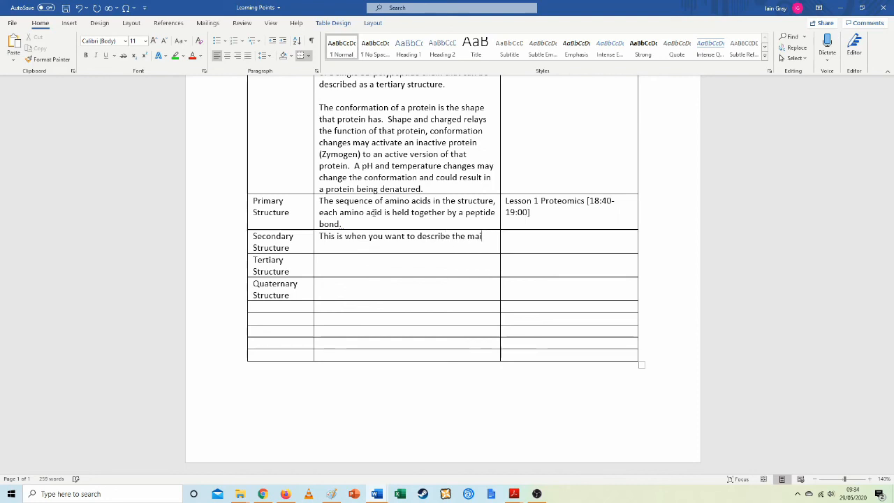
{"action": "type", "text": "n motifs of the "}
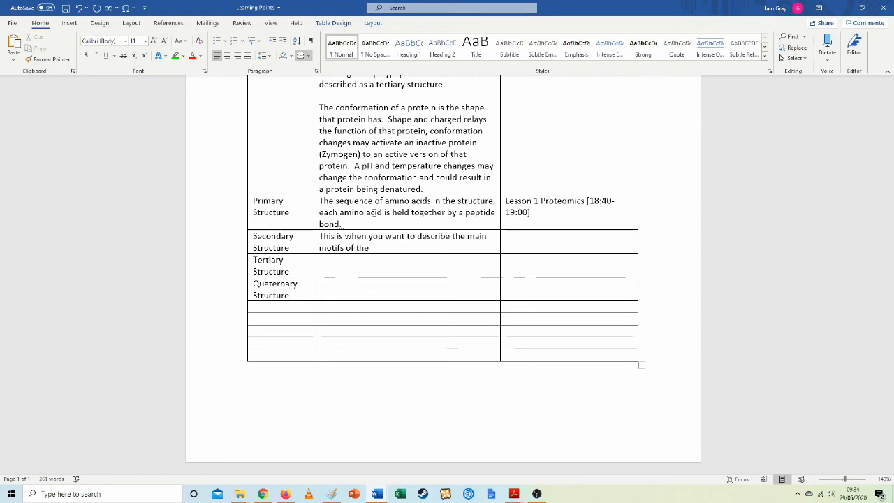
{"action": "type", "text": "protein"}
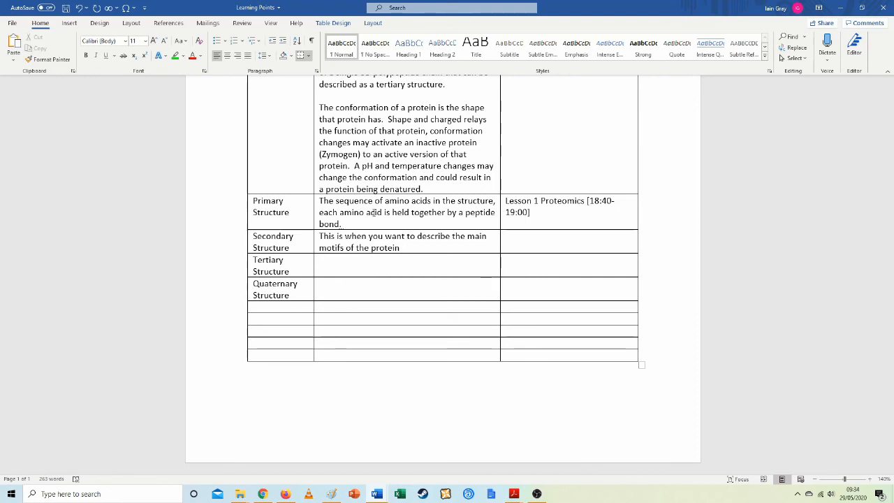
{"action": "type", "text": ", these are"}
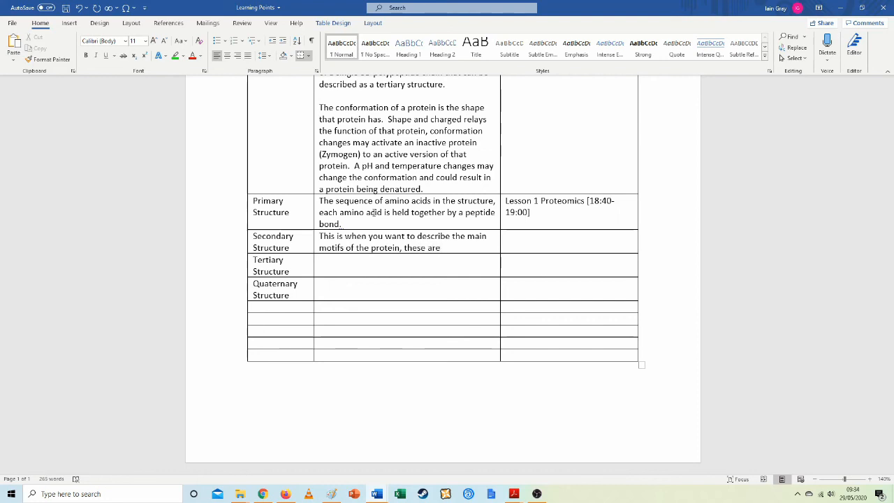